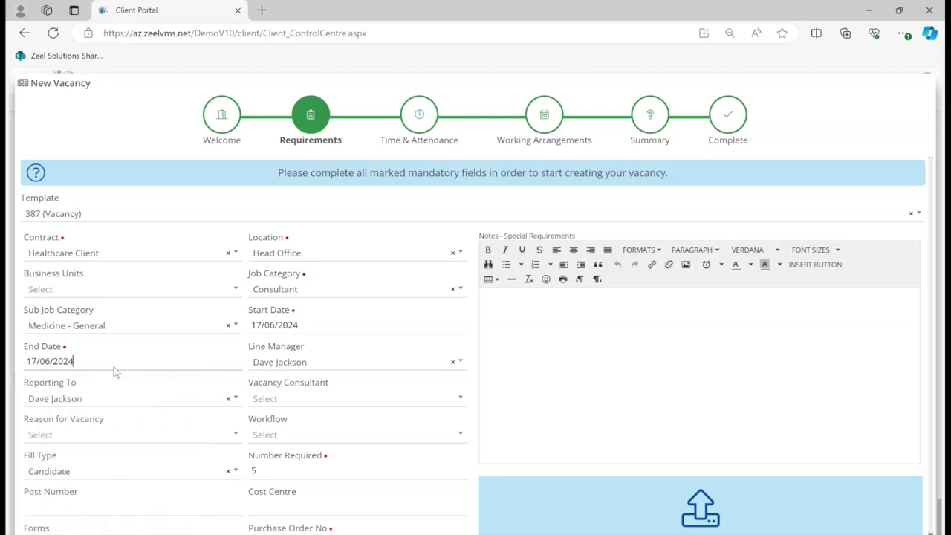
# Set the vacancy's end date to 29/06/2024 and the reason for vacancy to Seasonal Pressure
pyautogui.click(114, 364)
pyautogui.click(162, 483)
pyautogui.click(185, 440)
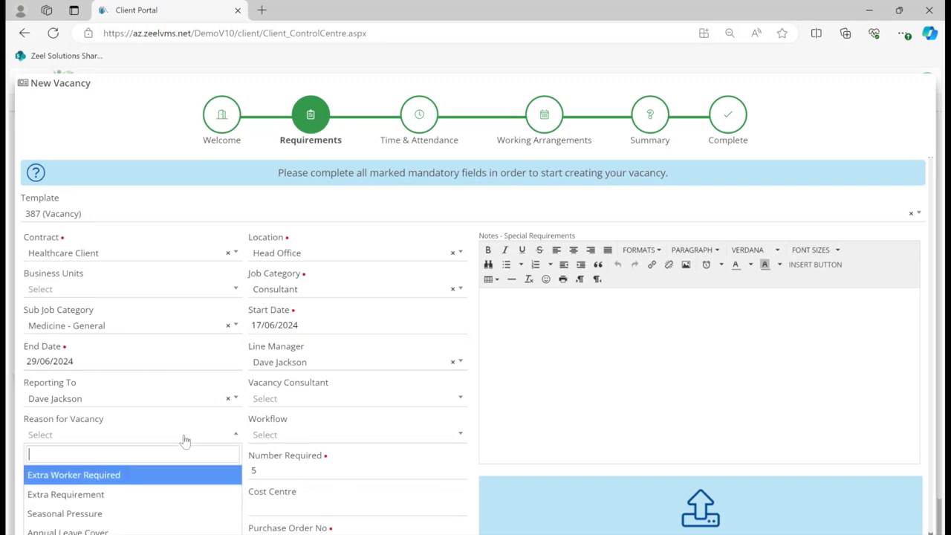
pyautogui.click(175, 513)
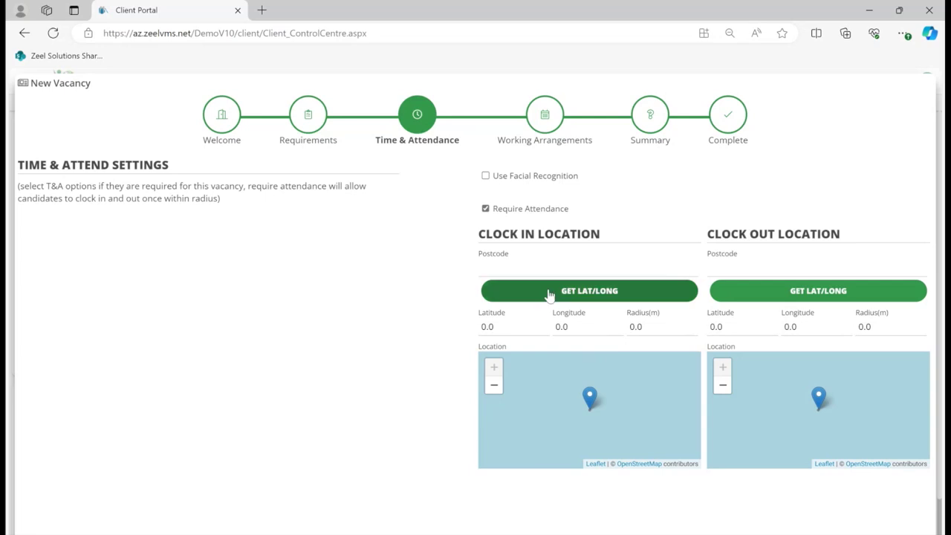
# Enter the clock-in location's postcode, fetch its latitude and longitude, and set the clock-in radius to 0.5
pyautogui.write('ws9 5ha')
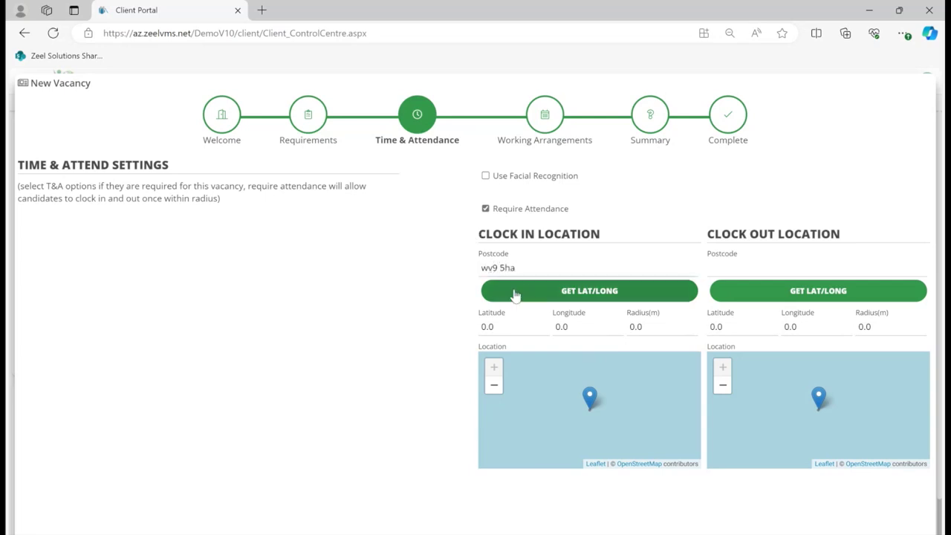
pyautogui.click(538, 297)
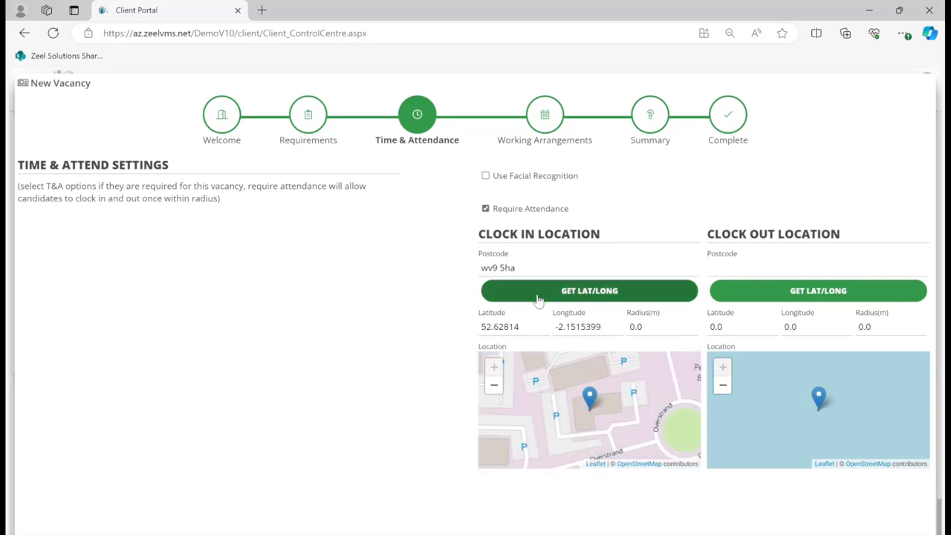
pyautogui.moveTo(648, 327); pyautogui.dragTo(573, 332)
pyautogui.write('0.5')
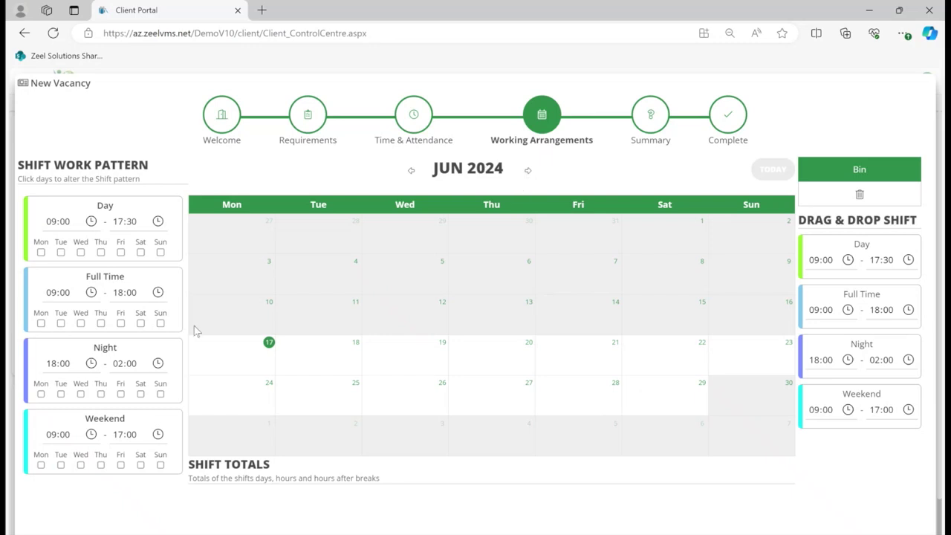
# Set the weekly shift pattern: Day on Monday and Tuesday, Full Time on Wednesday, Night on Thursday, and Weekend on Saturday
pyautogui.click(81, 324)
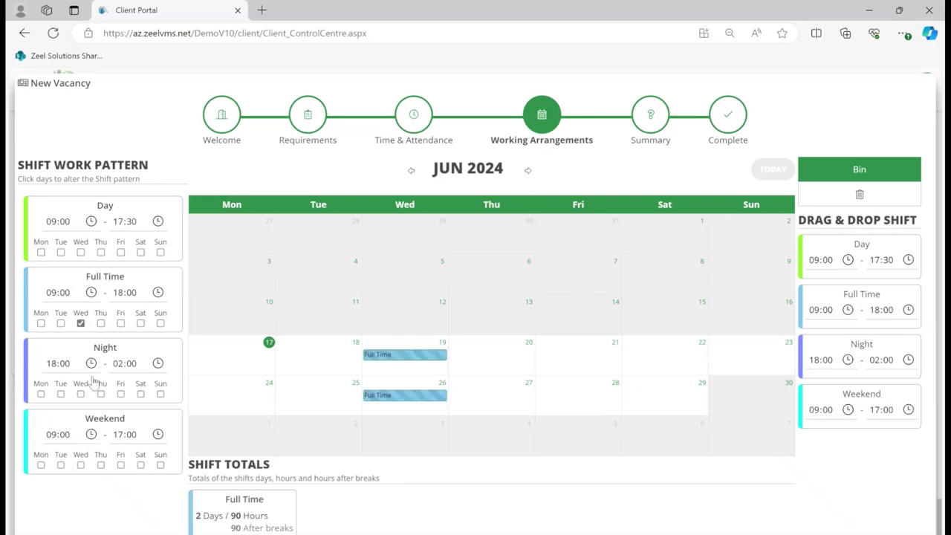
pyautogui.click(100, 394)
pyautogui.click(41, 465)
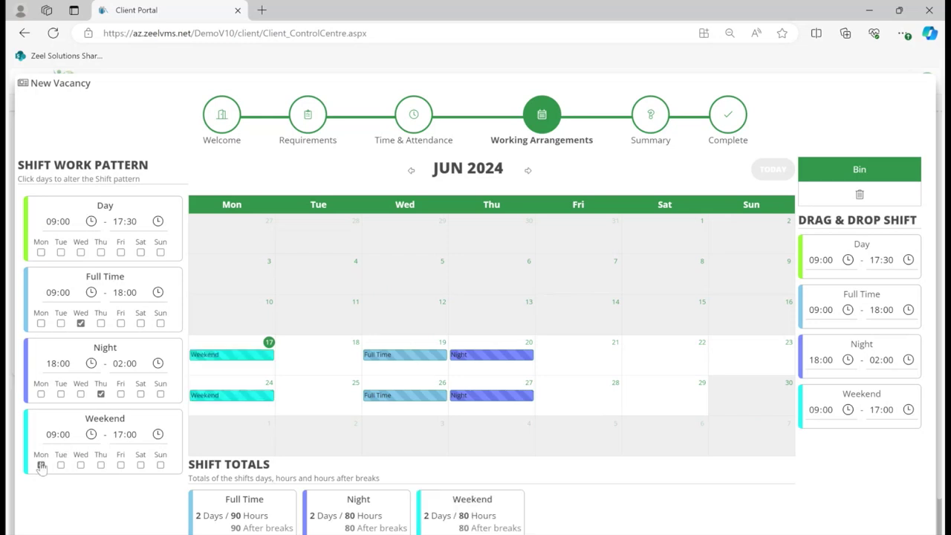
pyautogui.click(41, 465)
pyautogui.click(141, 465)
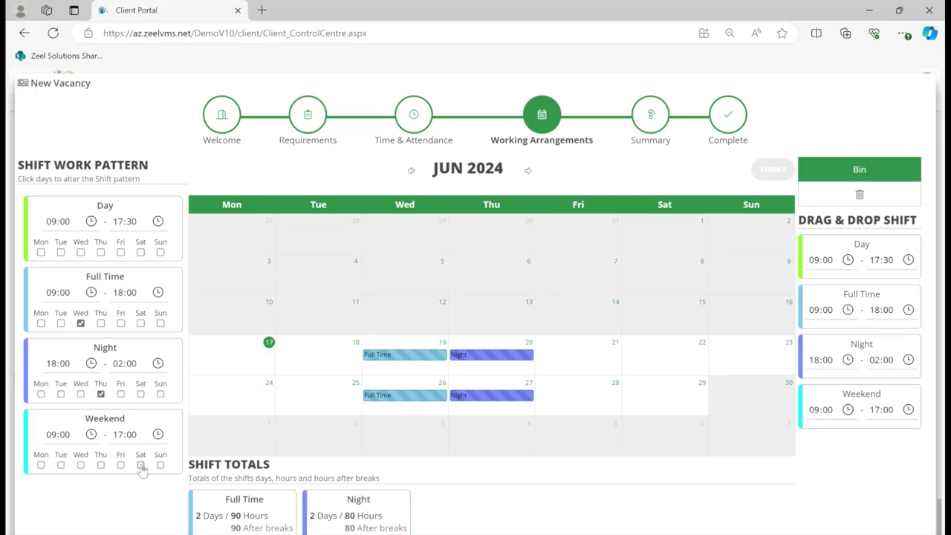
pyautogui.click(41, 253)
pyautogui.click(61, 253)
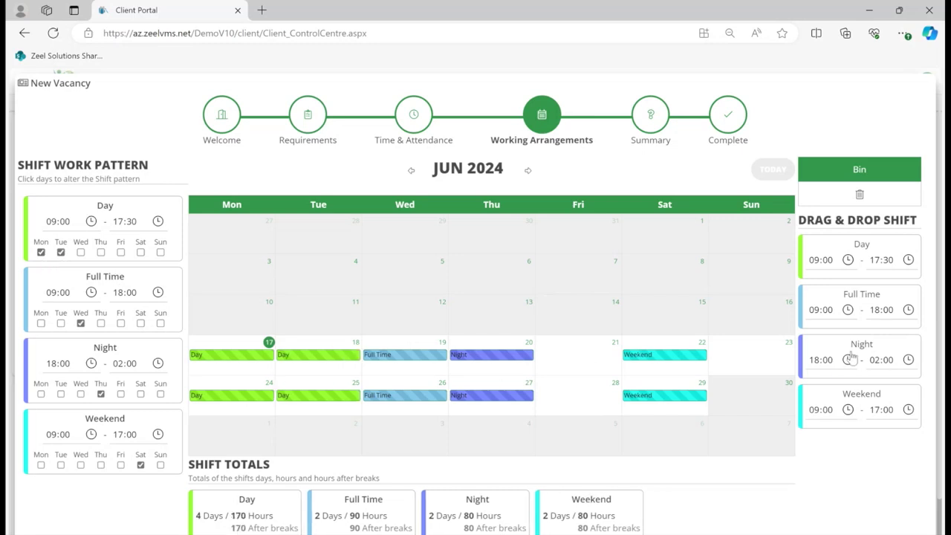
# Add a Full Time shift on 21 June, move the 29 June Weekend shift to 23 June, and place another Weekend shift on 29 June
pyautogui.moveTo(862, 311); pyautogui.dragTo(606, 364)
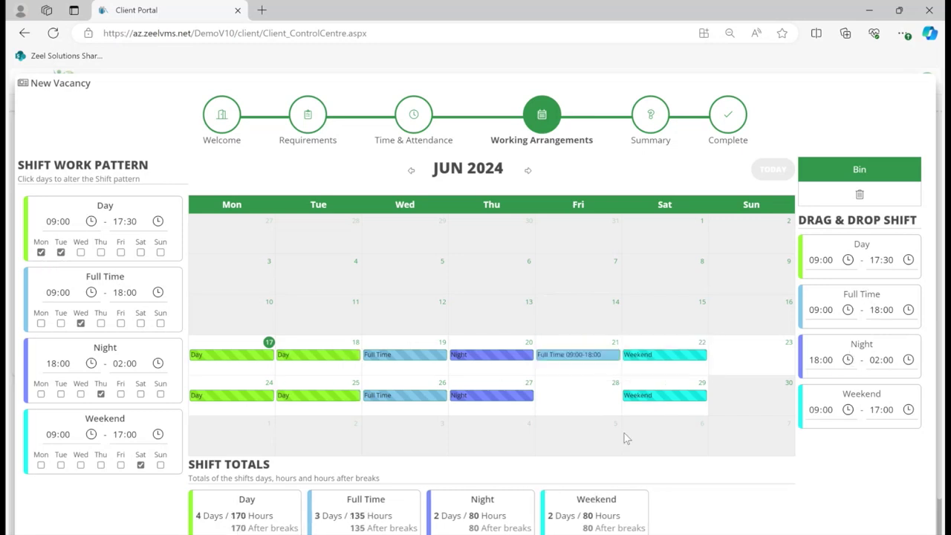
pyautogui.moveTo(662, 402); pyautogui.dragTo(751, 359)
pyautogui.moveTo(830, 400); pyautogui.dragTo(674, 399)
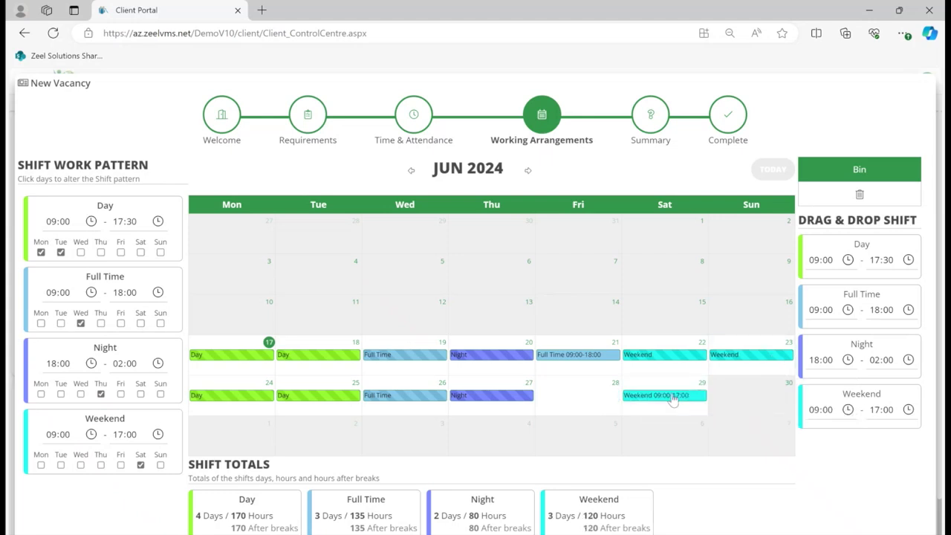
pyautogui.click(674, 400)
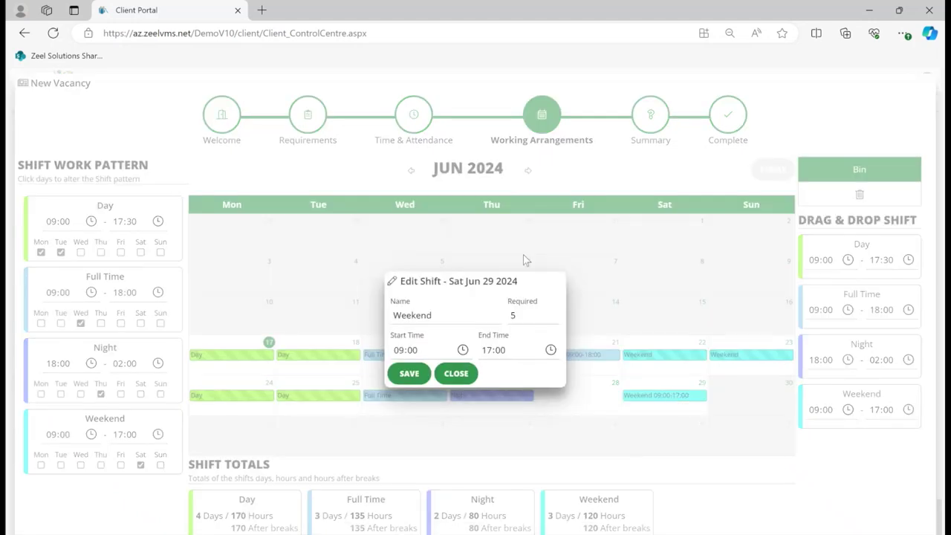
pyautogui.click(456, 375)
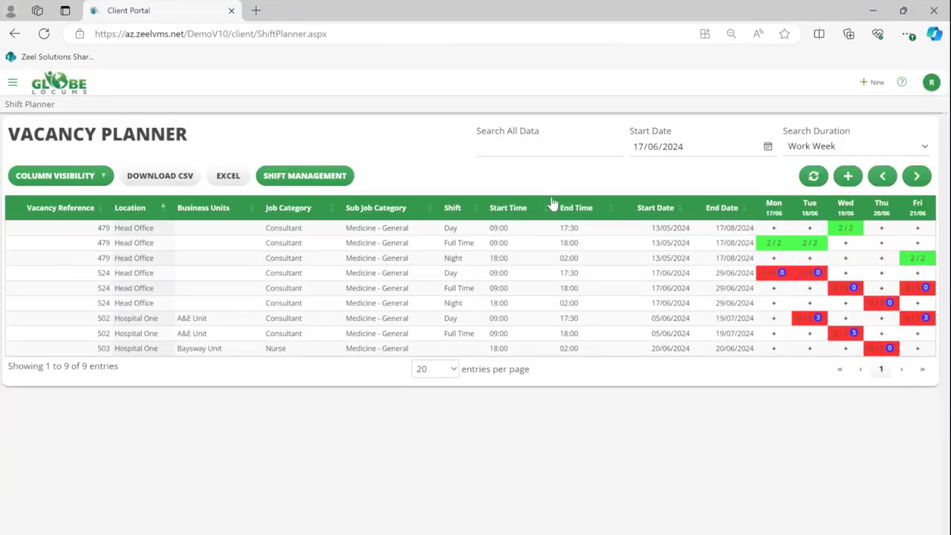
# Set the vacancy planner's search duration to Fortnight and hide the Start Time and End Time columns
pyautogui.click(835, 149)
pyautogui.click(749, 282)
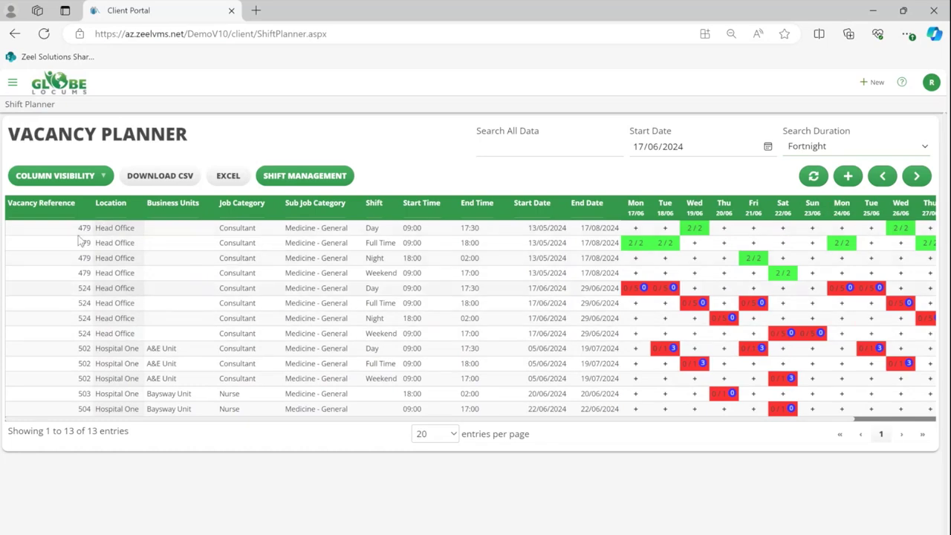
pyautogui.click(81, 179)
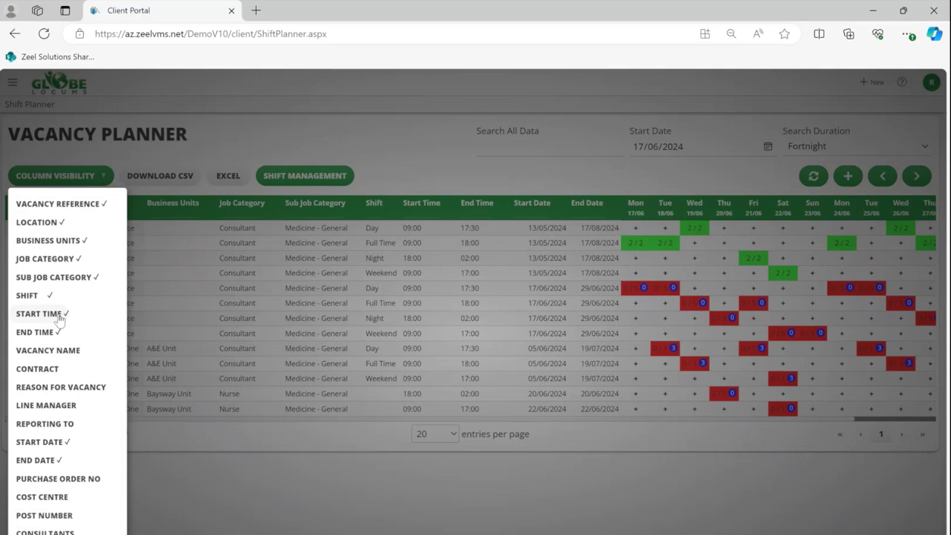
pyautogui.click(58, 316)
pyautogui.click(52, 333)
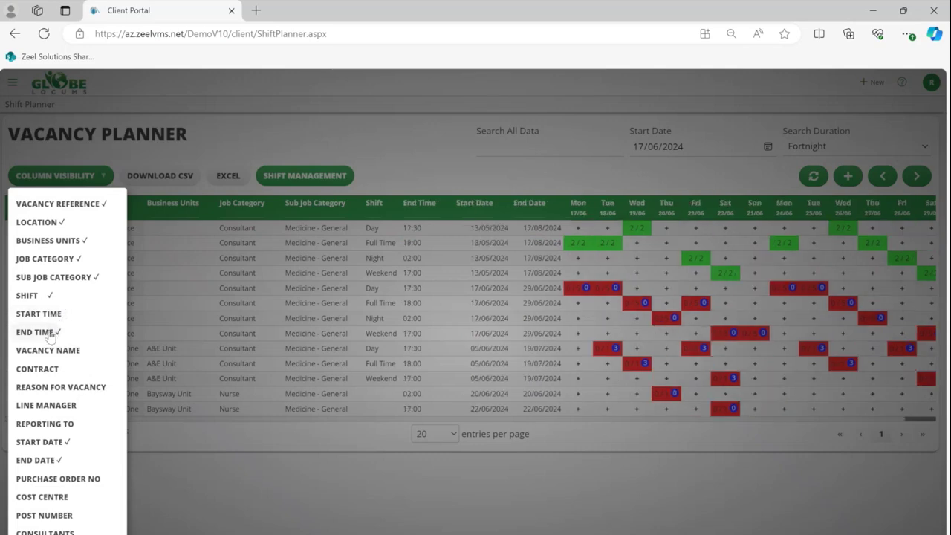
pyautogui.click(237, 492)
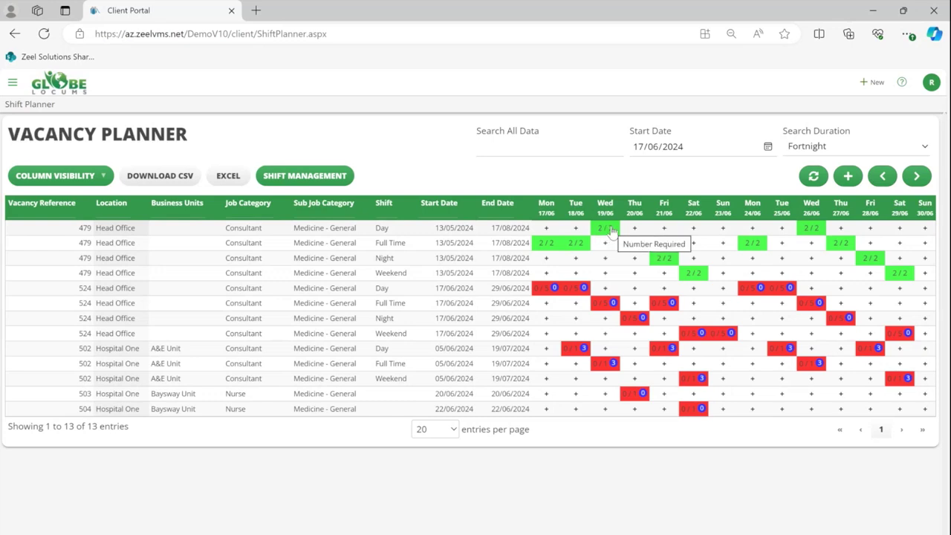
# Add a Full Time shift on 17/06/2024 to vacancy 524, from 09:00 to 18:00, with 1 worker required
pyautogui.click(547, 306)
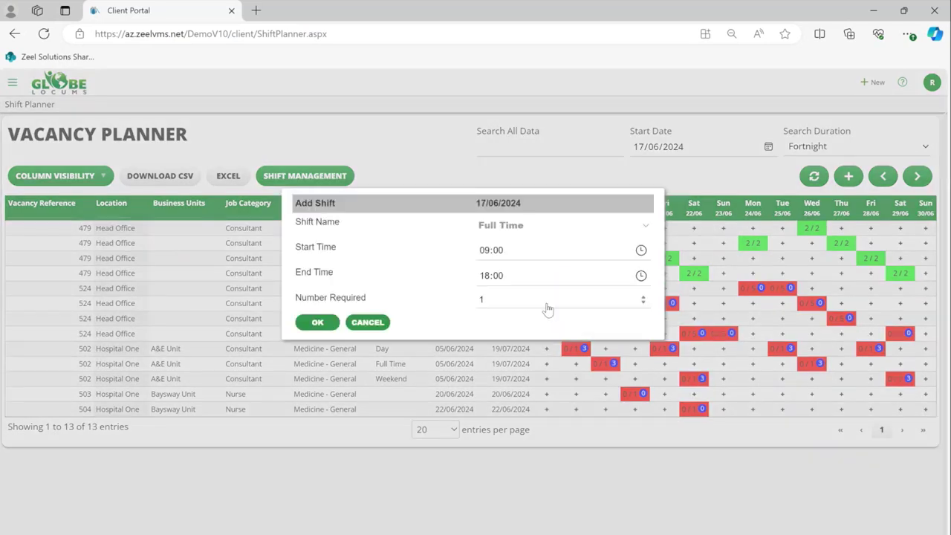
pyautogui.click(321, 324)
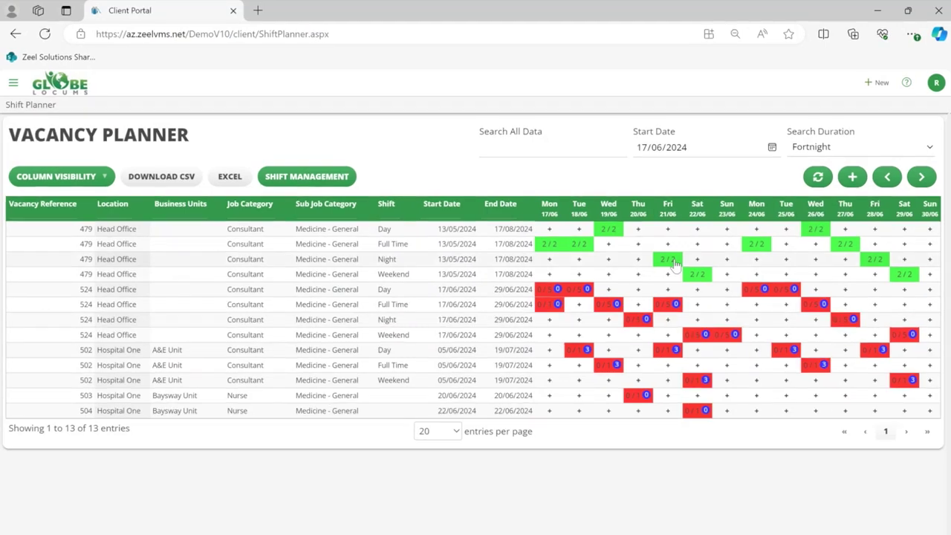
# Review vacancy 479's filled candidates for the 21 June Night shift, with compliance documents and decision columns shown, sorted by submission date
pyautogui.click(674, 261)
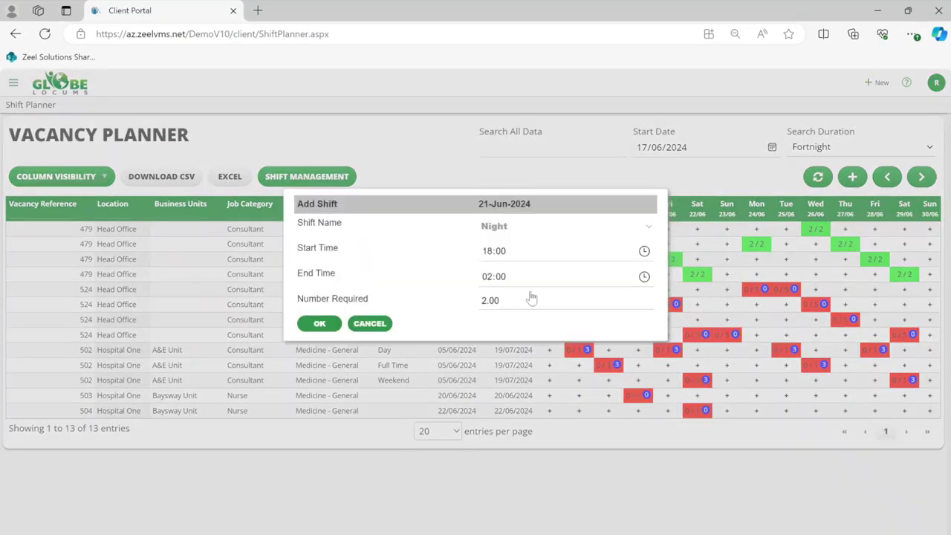
pyautogui.click(369, 323)
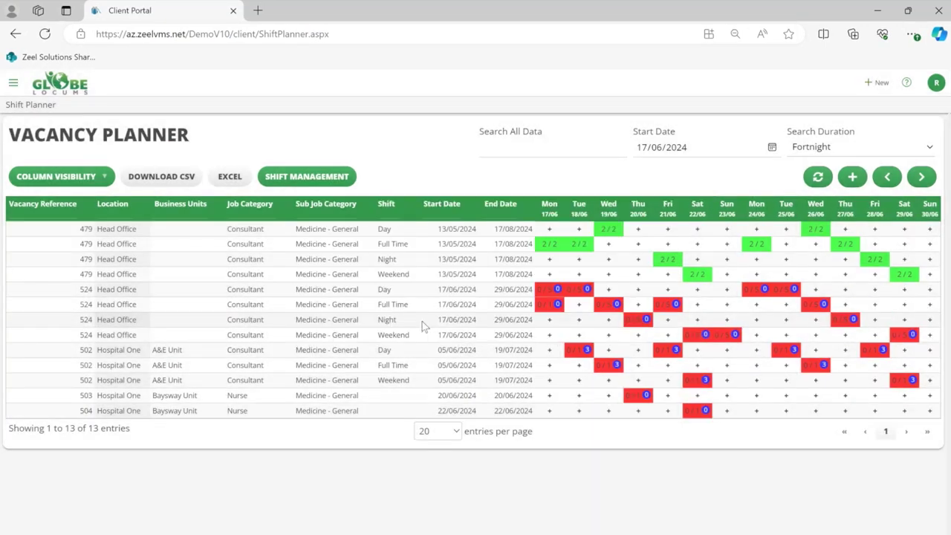
pyautogui.click(667, 262)
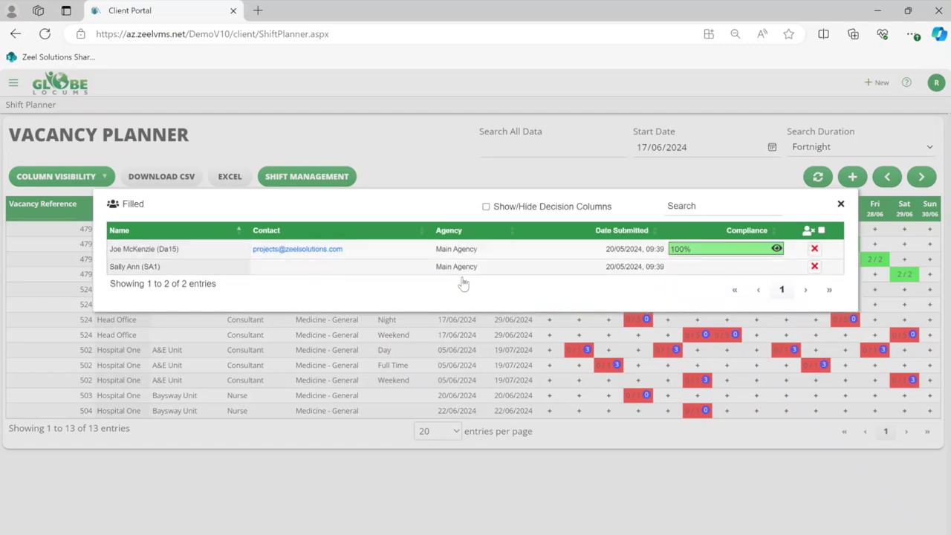
pyautogui.click(690, 250)
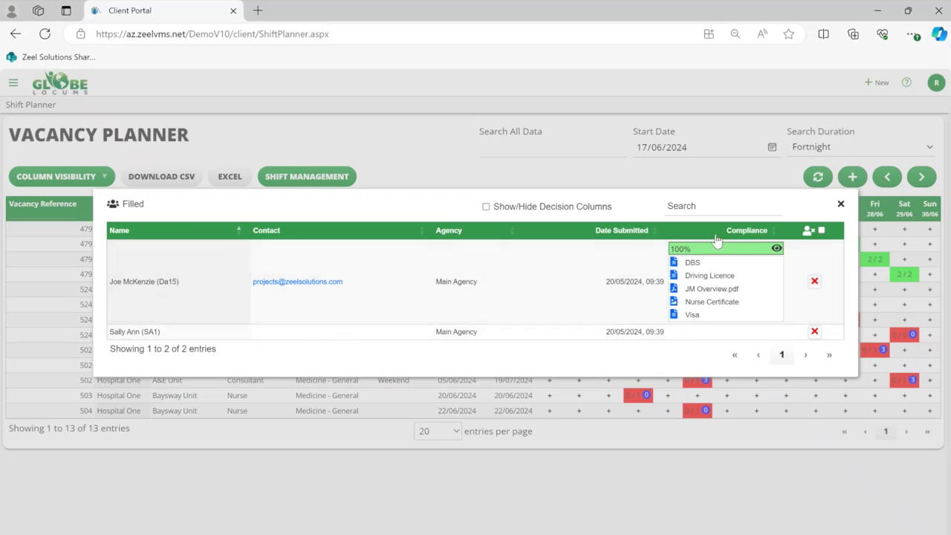
pyautogui.click(513, 209)
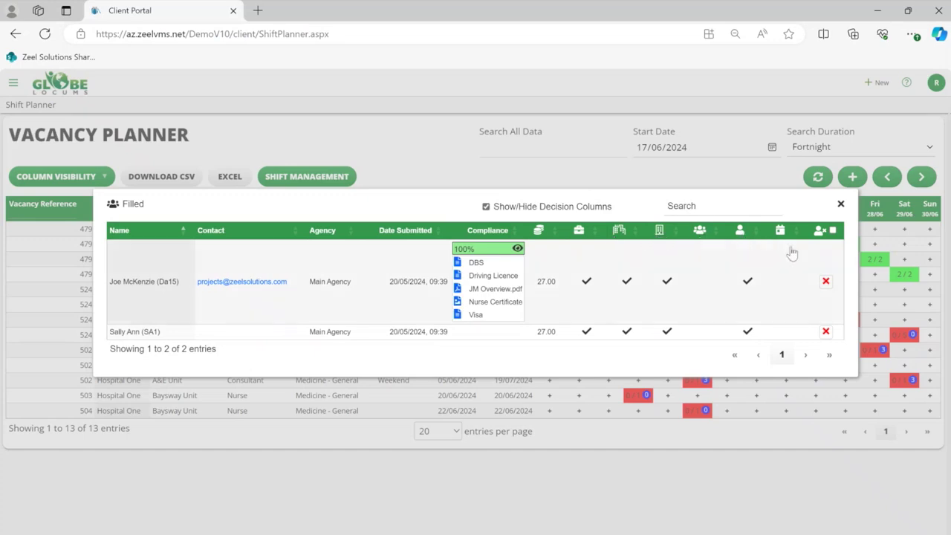
pyautogui.click(411, 230)
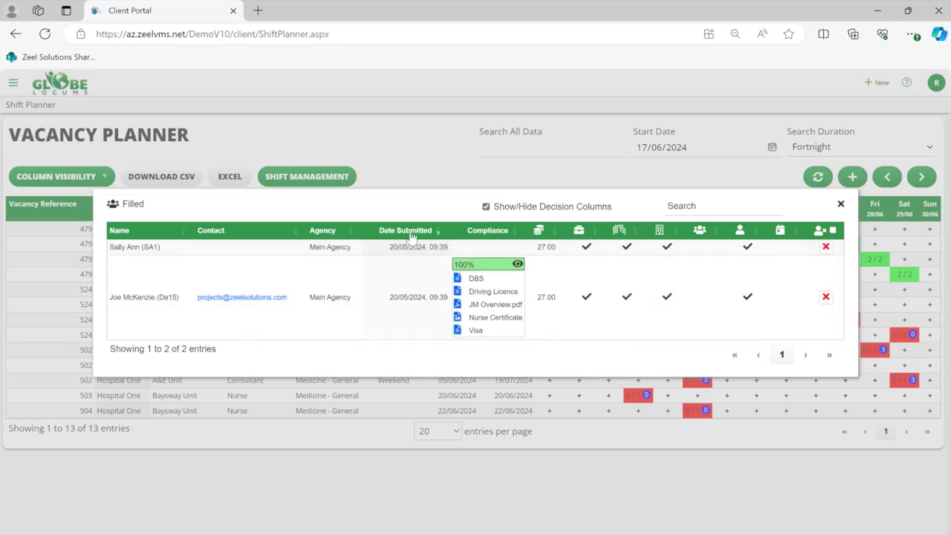
# Try removing the first filled candidate with the reason Assignment Cancelled, and close the filled candidates list without submitting the removal
pyautogui.click(825, 247)
pyautogui.click(597, 384)
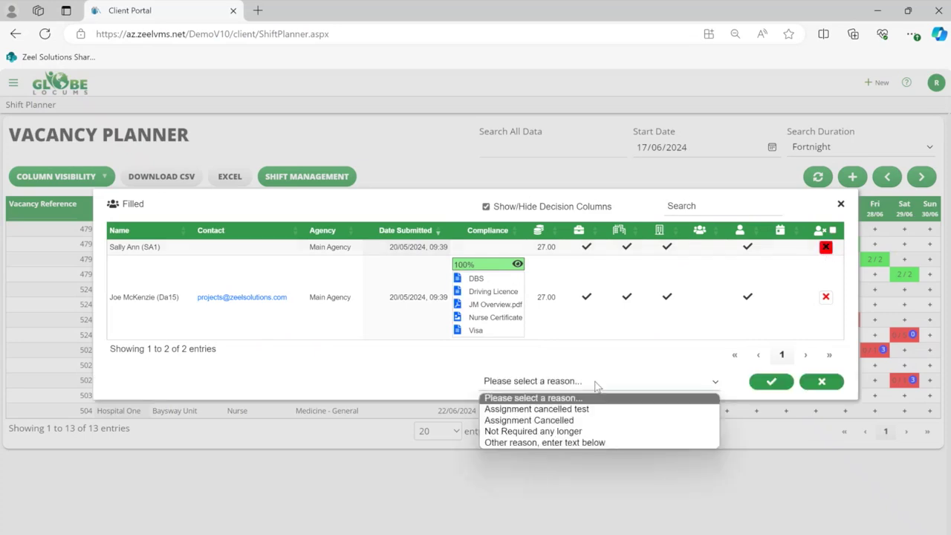
pyautogui.click(570, 420)
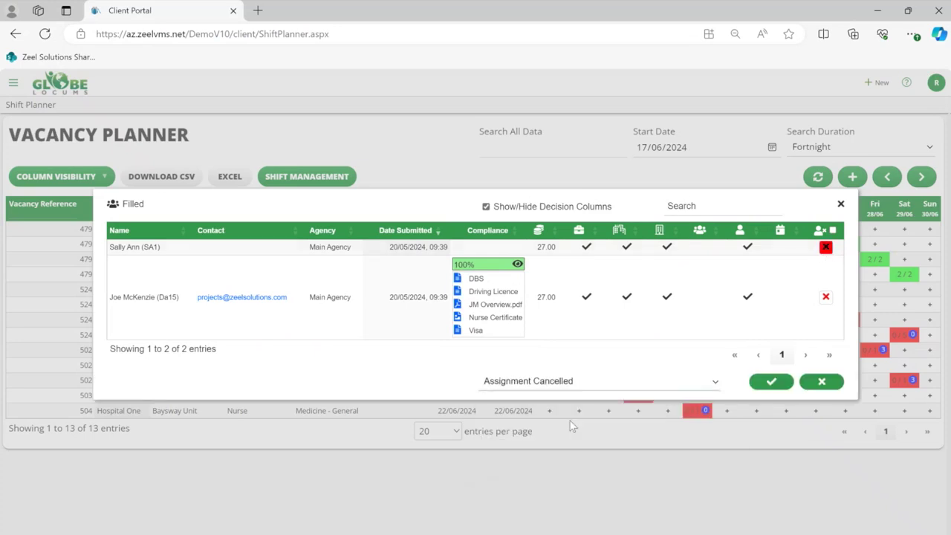
pyautogui.click(822, 382)
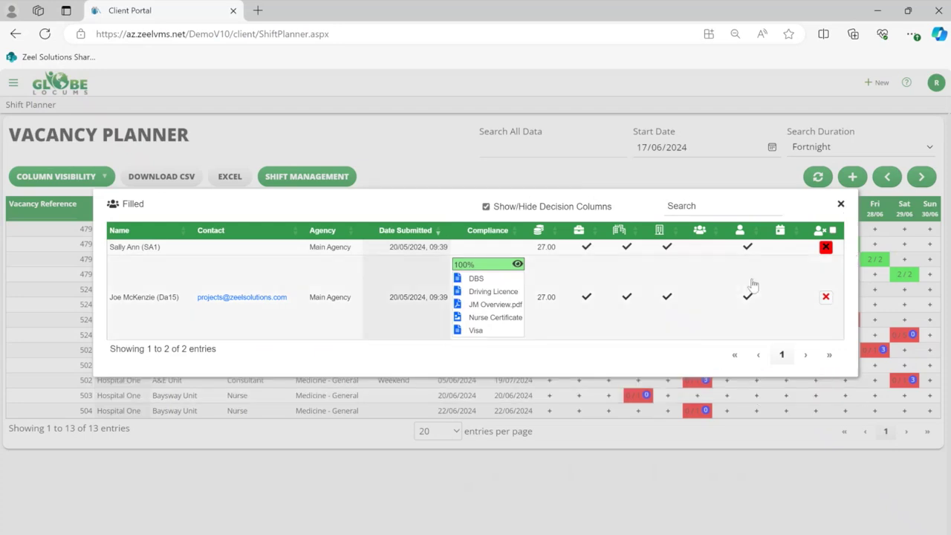
pyautogui.click(841, 205)
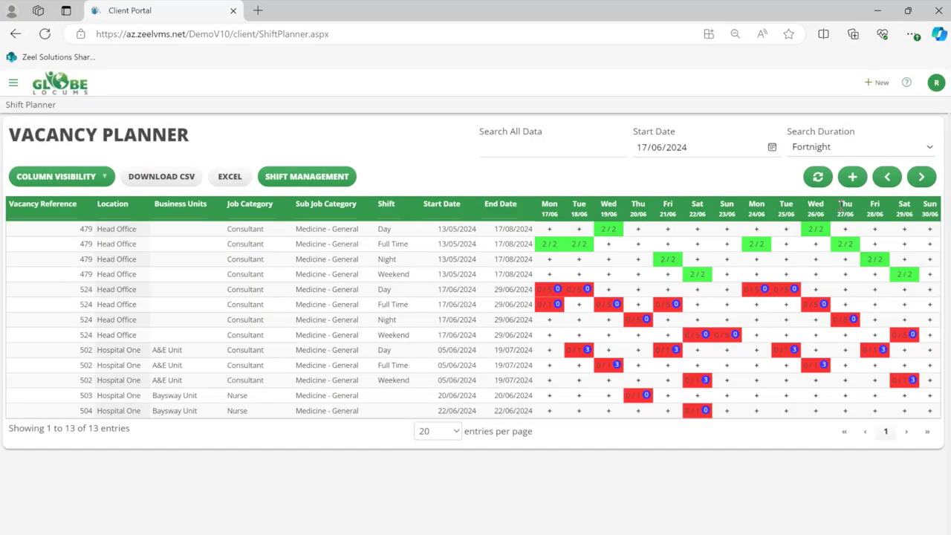
# Review vacancy 502's offered candidates for the 18 June Day shift, including decision columns and the last candidate's compliance documents, without submitting an acceptance
pyautogui.click(587, 350)
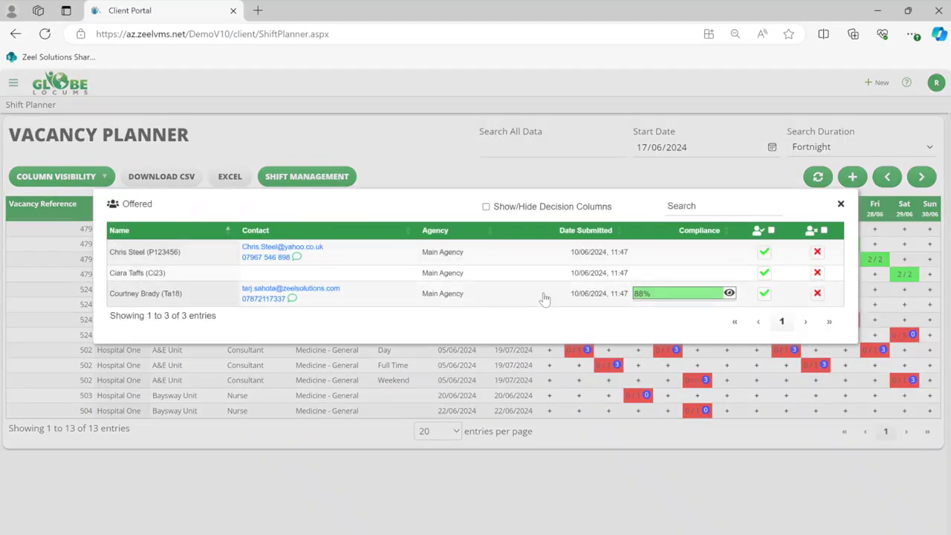
pyautogui.click(487, 207)
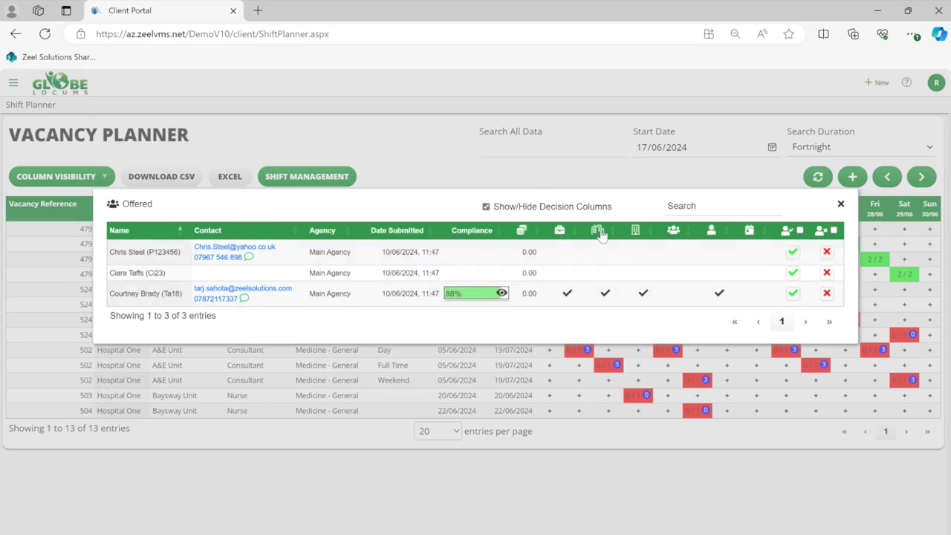
pyautogui.click(793, 294)
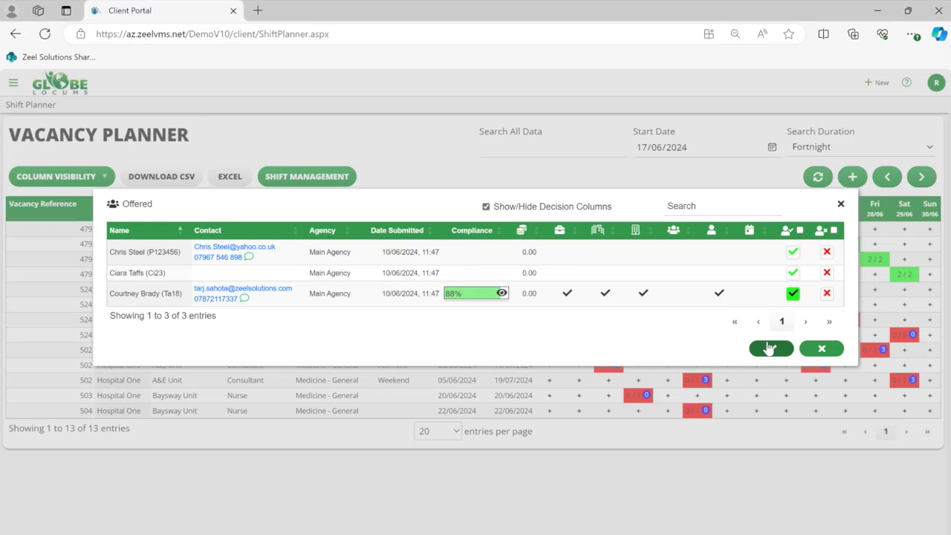
pyautogui.click(479, 296)
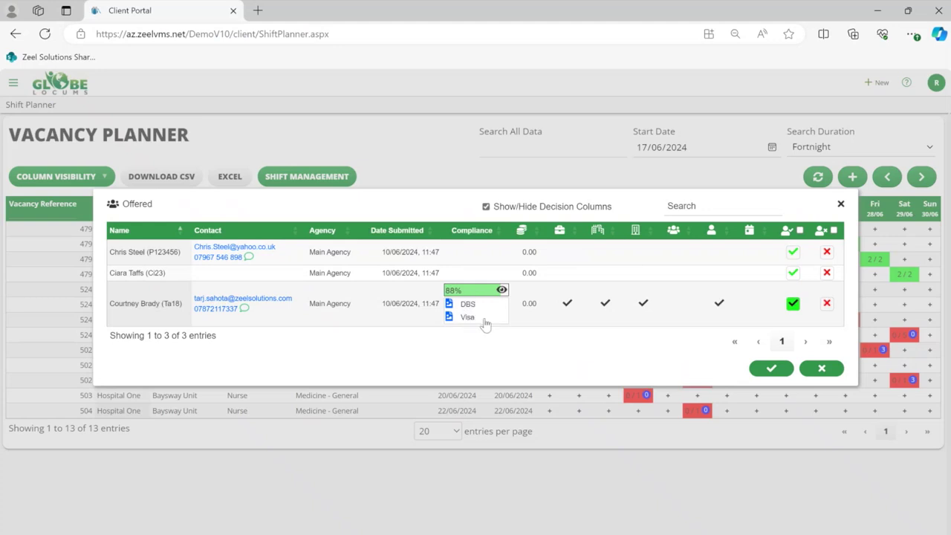
pyautogui.click(822, 368)
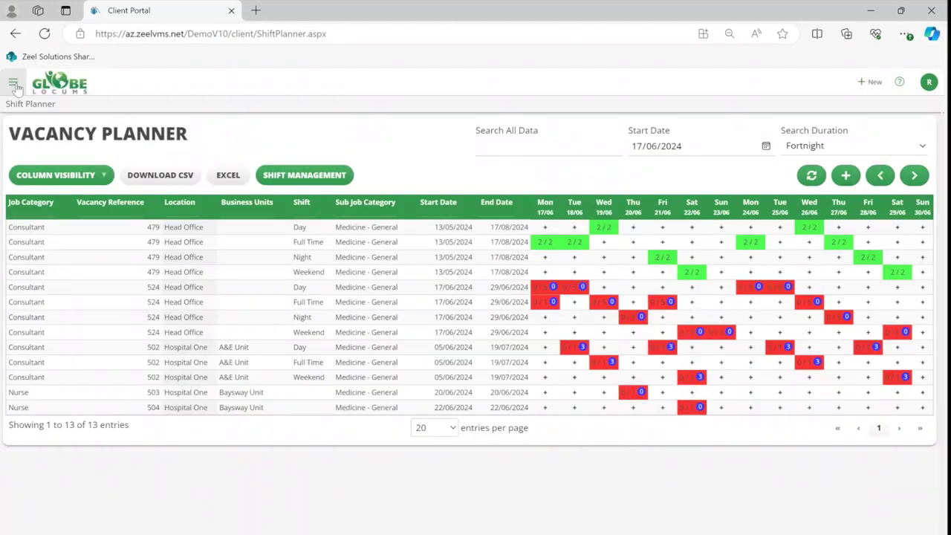
# Search the temporary vacancies without extra filters and open vacancy 407 for viewing
pyautogui.click(13, 84)
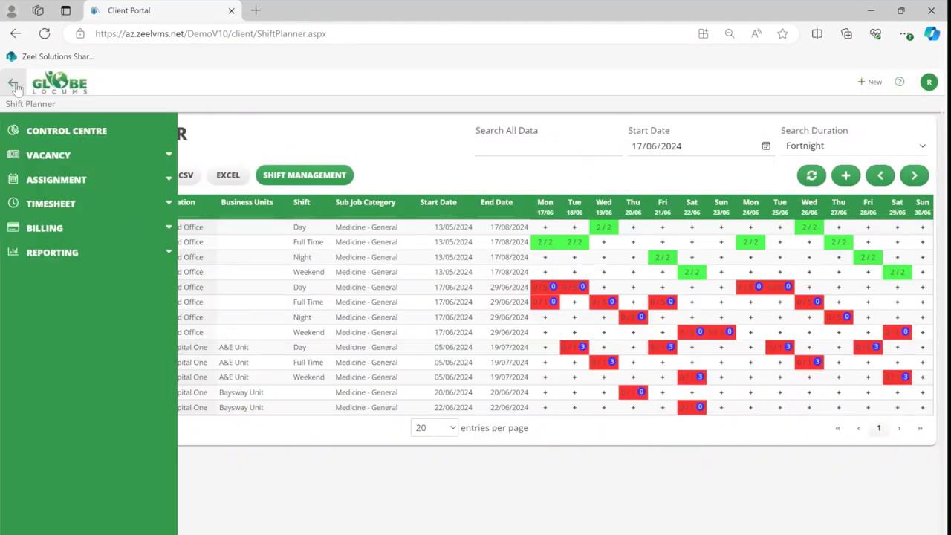
pyautogui.click(52, 156)
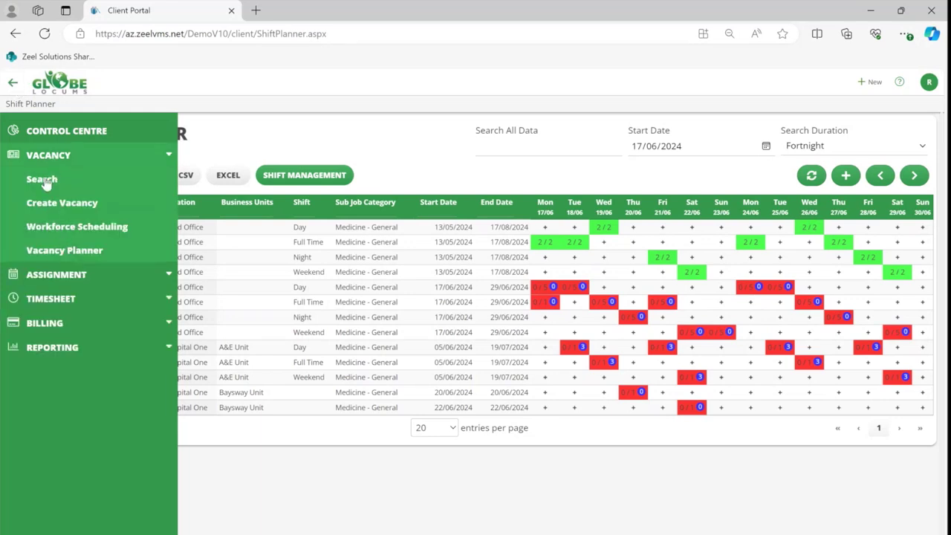
pyautogui.click(42, 181)
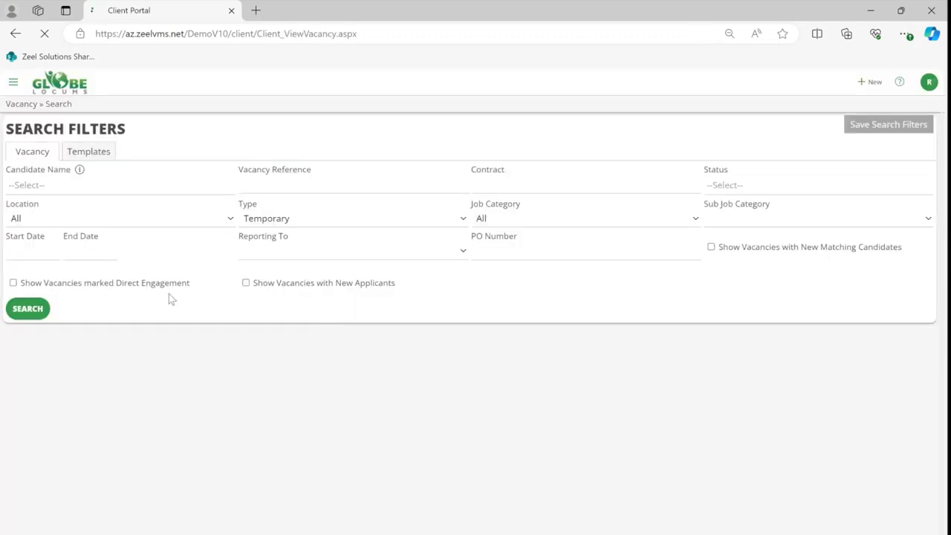
pyautogui.click(28, 308)
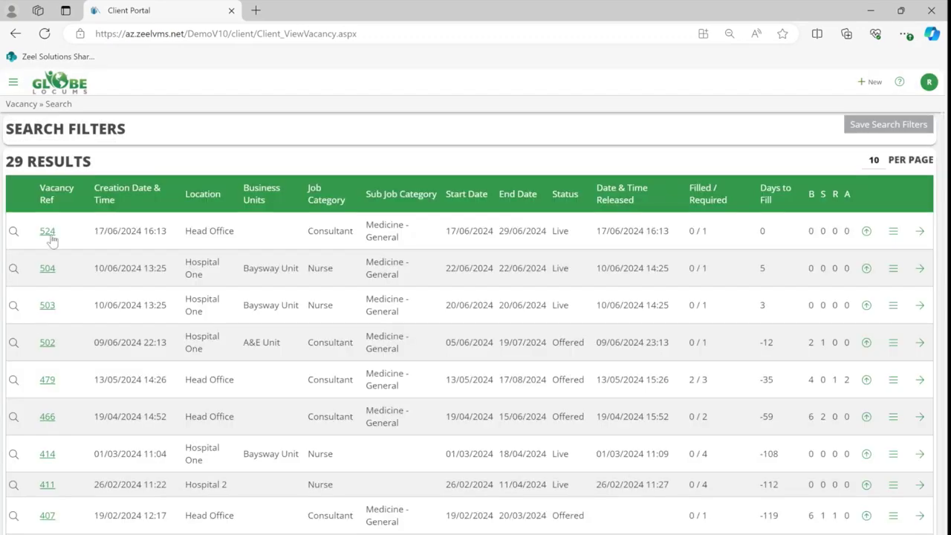
pyautogui.click(47, 232)
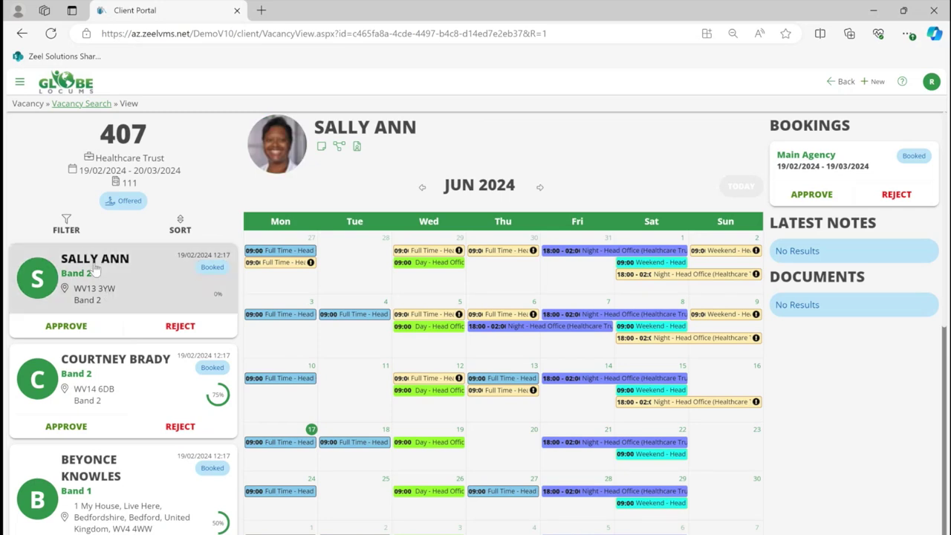
# Review the June 2024 calendars, bookings and documents of vacancy 407's second and third candidates, returning to the second one
pyautogui.click(106, 385)
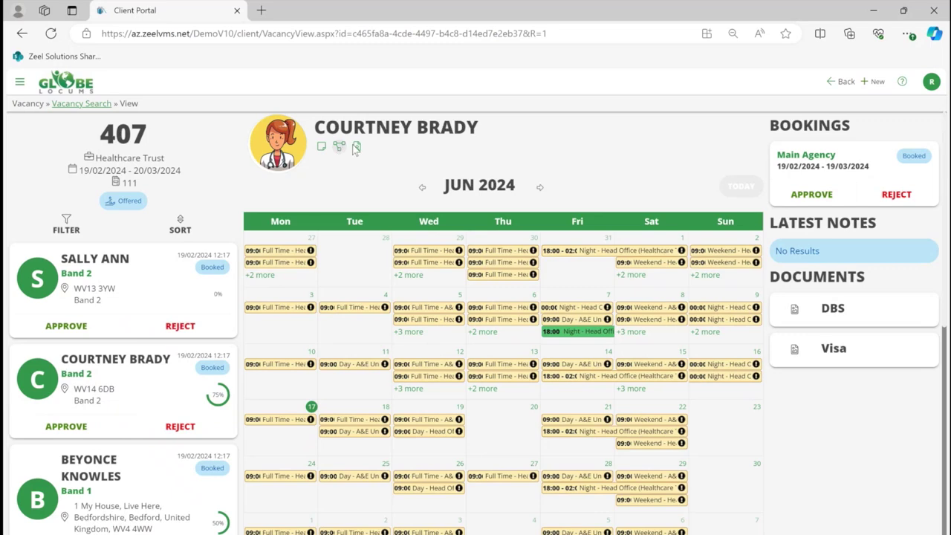
pyautogui.click(101, 488)
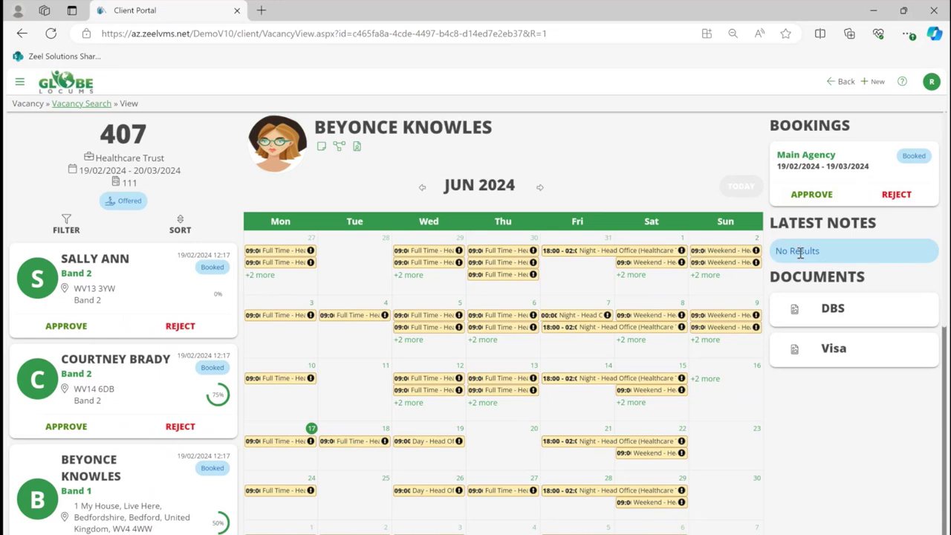
pyautogui.click(94, 371)
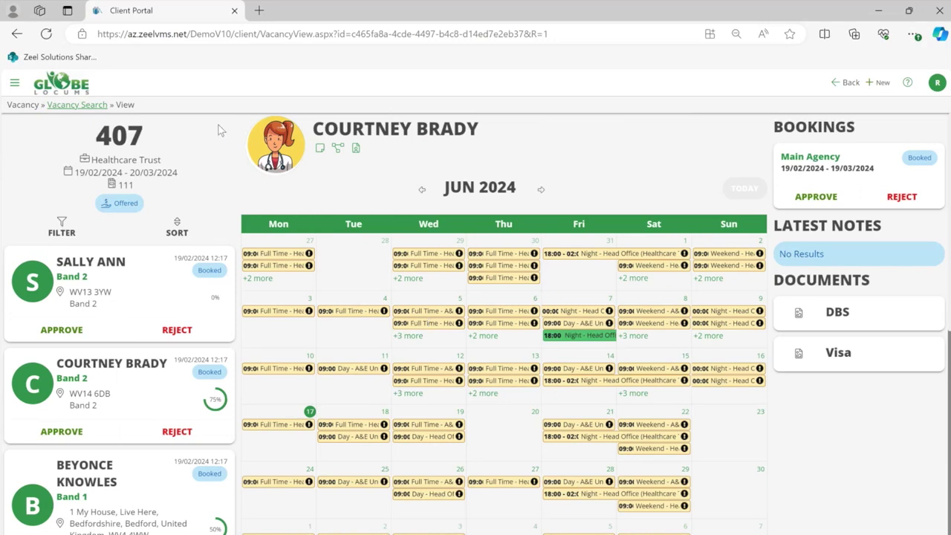
# Go to Shift Management and limit the shift list to the Filled Only shift type
pyautogui.click(15, 84)
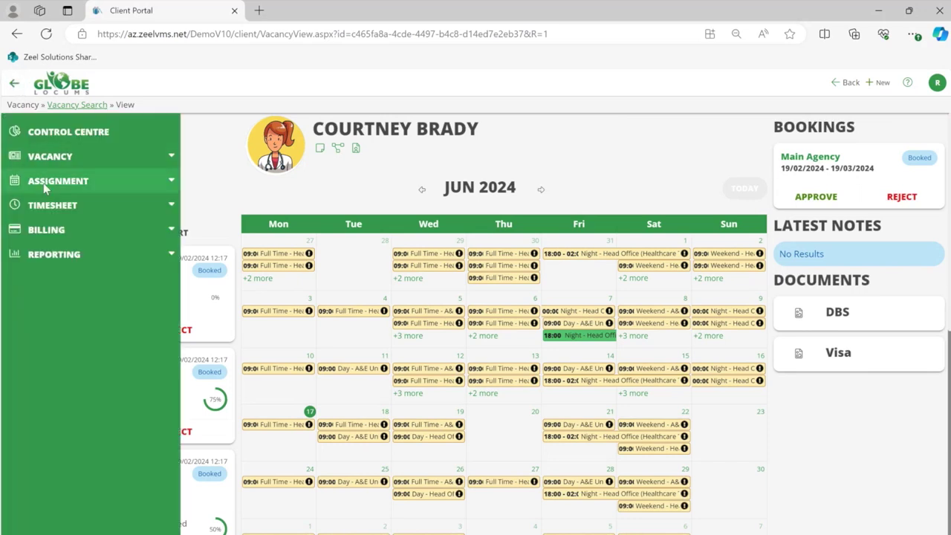
pyautogui.click(882, 84)
pyautogui.click(828, 105)
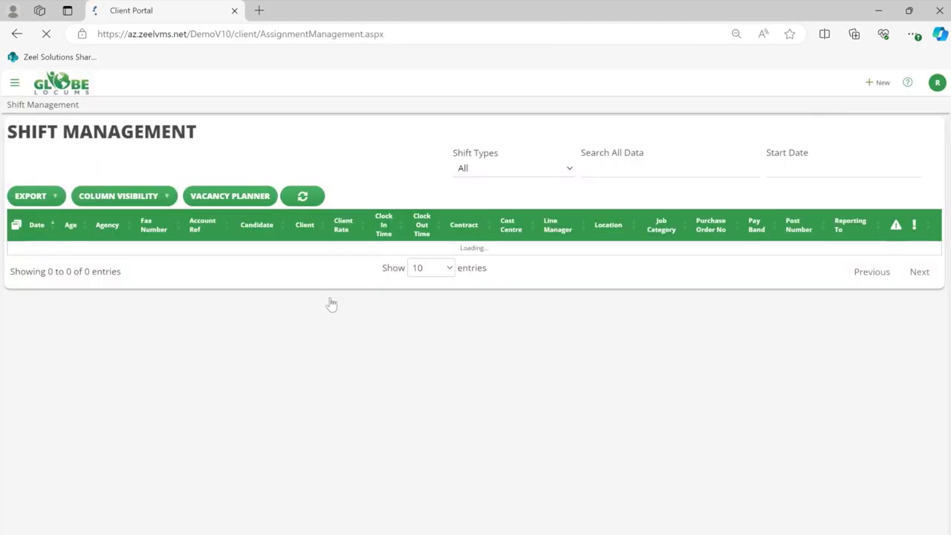
pyautogui.click(520, 170)
pyautogui.click(491, 199)
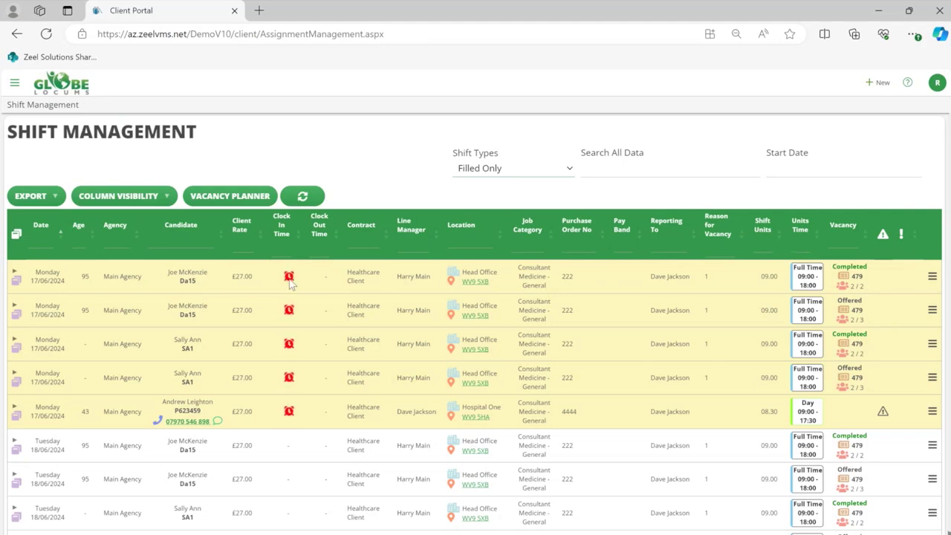
# Move the Units Time column directly after Candidate, and look through the column visibility options and the first shift's available actions
pyautogui.moveTo(802, 227); pyautogui.dragTo(228, 254)
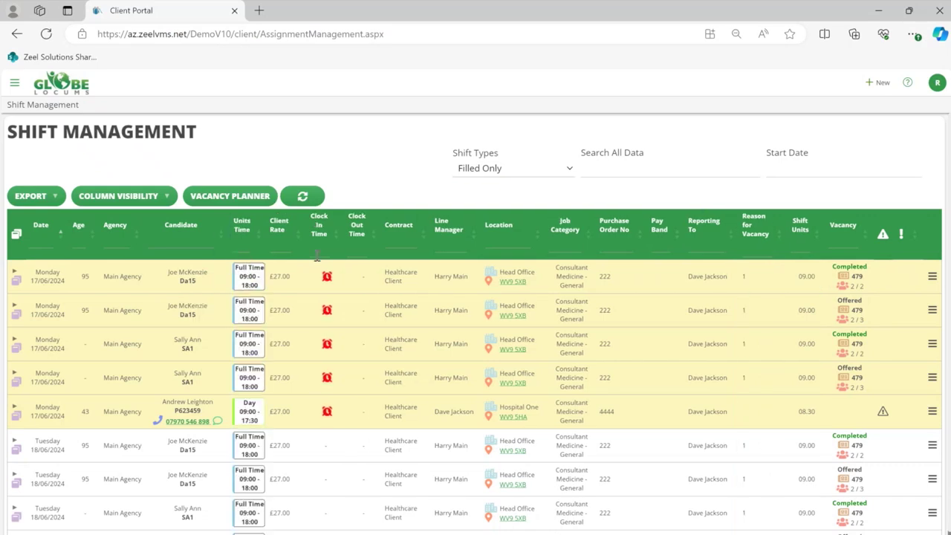
pyautogui.click(123, 198)
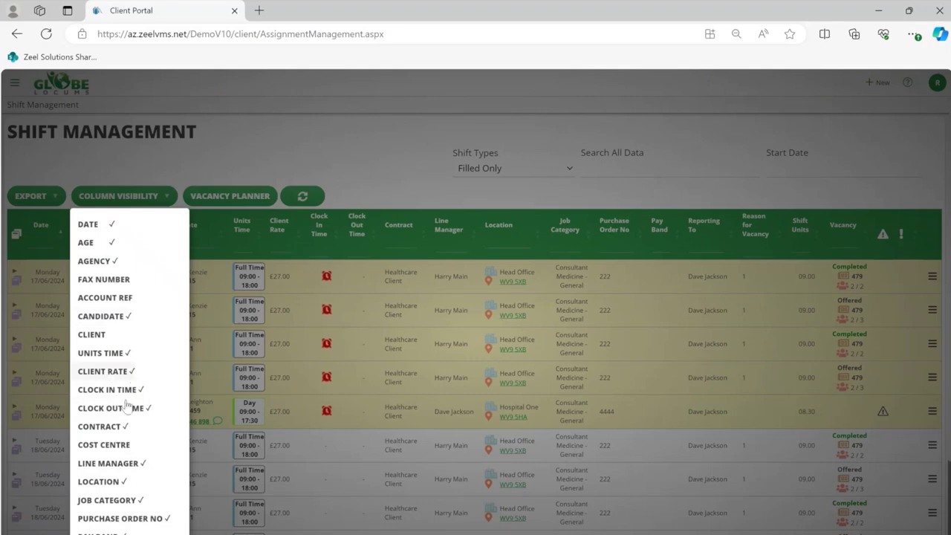
pyautogui.click(358, 153)
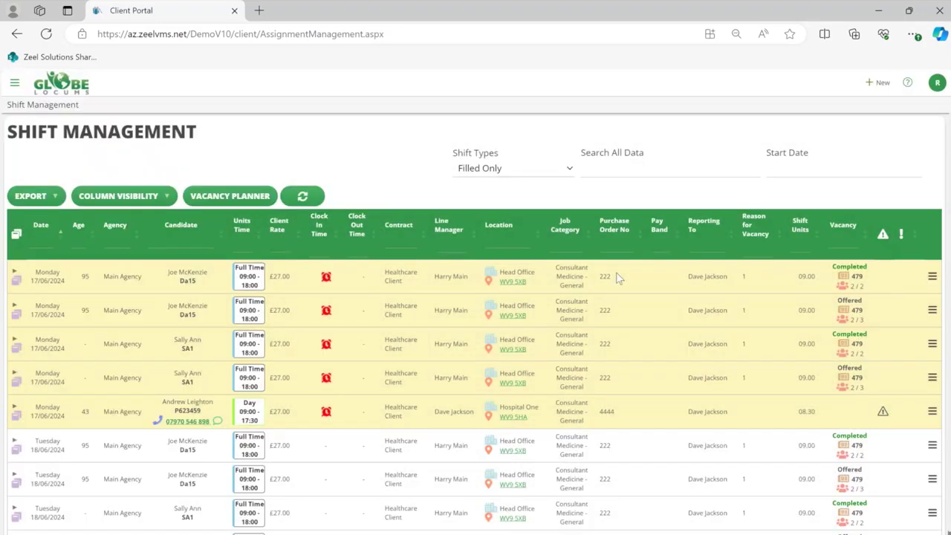
pyautogui.click(931, 277)
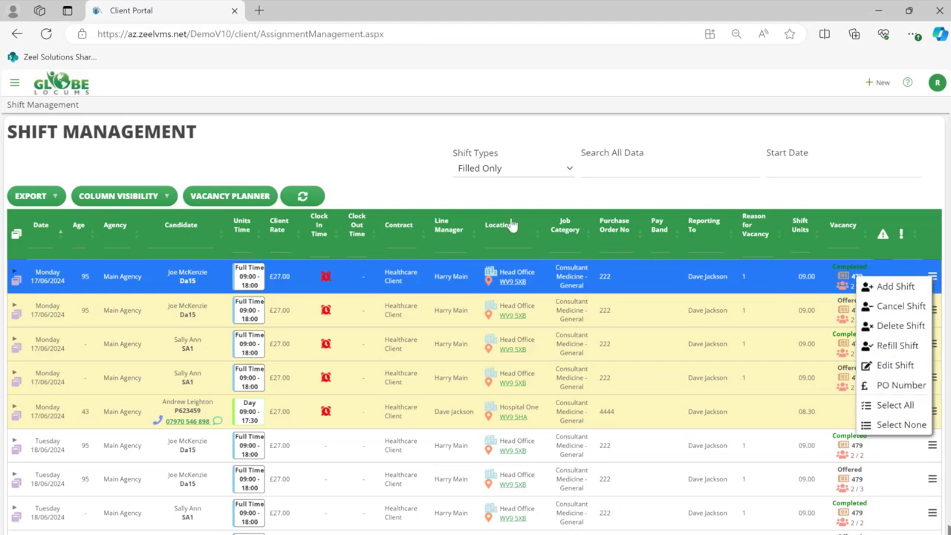
pyautogui.click(357, 184)
# Switch the shift list to Unfilled Only and view the candidates offered for vacancy 502's 18/06/2024 Day shift
pyautogui.click(480, 170)
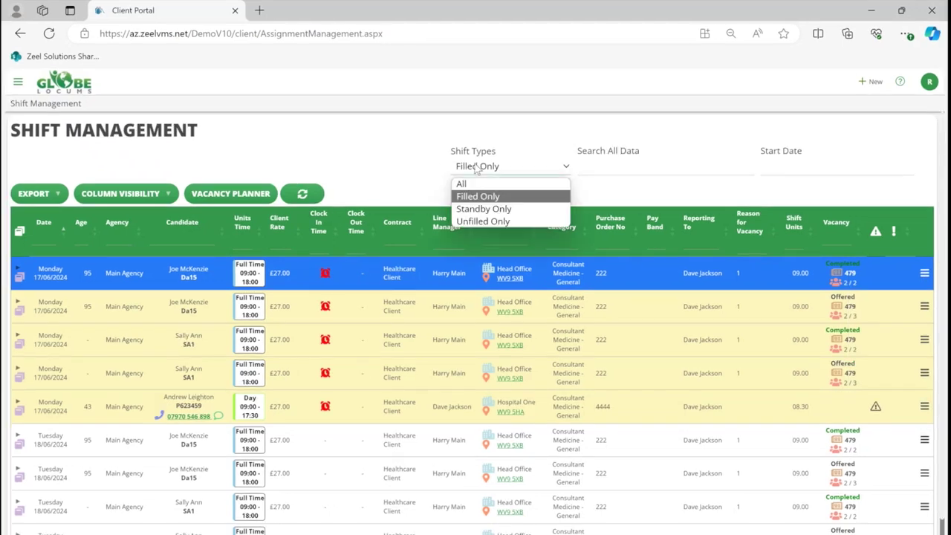
pyautogui.click(479, 222)
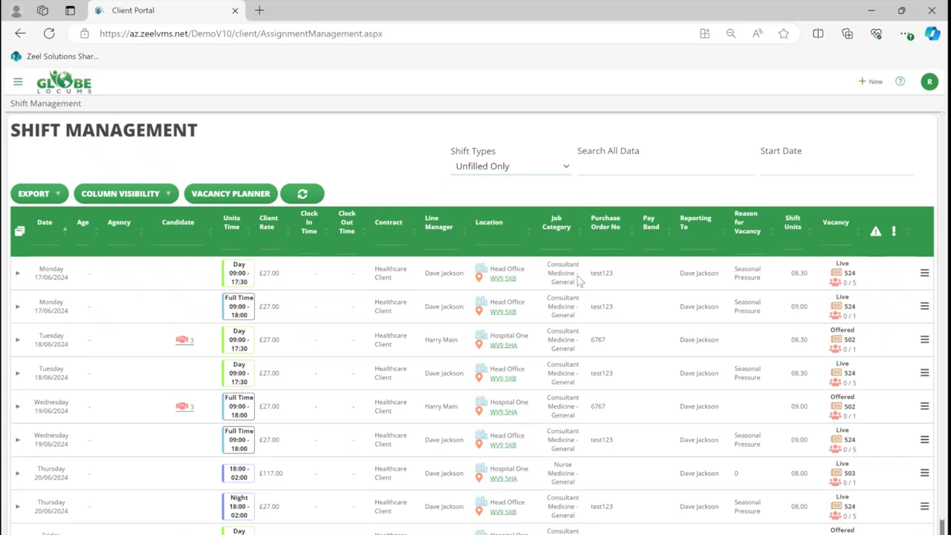
pyautogui.click(184, 340)
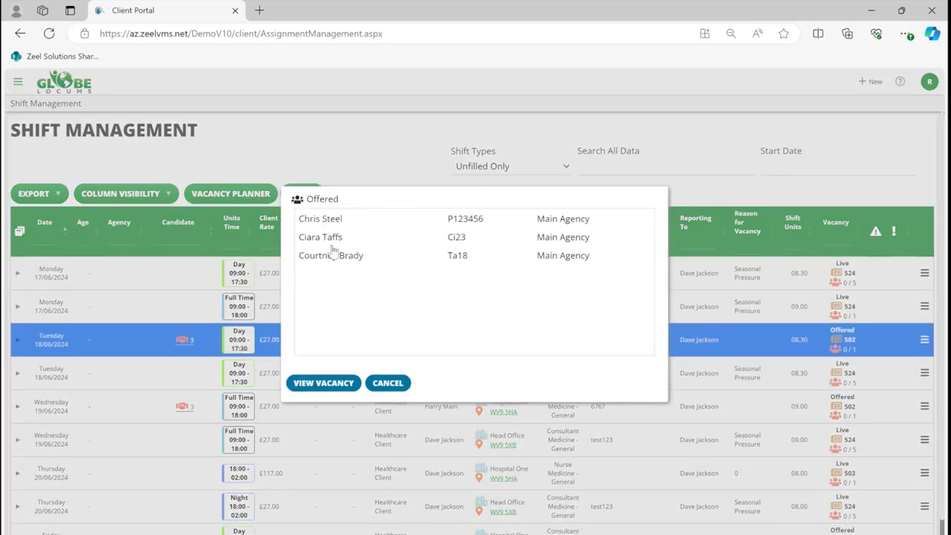
pyautogui.click(387, 383)
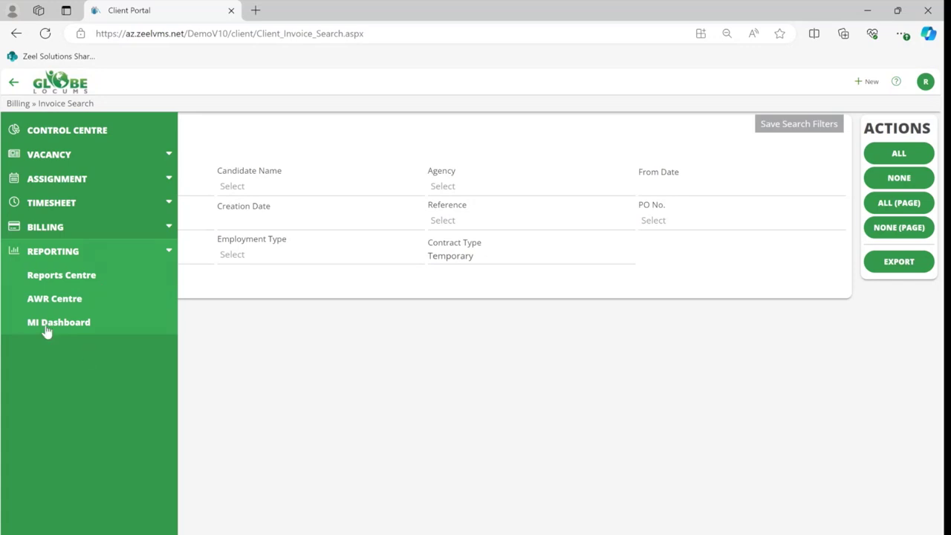
# Show Total Workers as a column chart in the Reports Centre, and preview Vacancy Overview as a pie chart before restoring its table
pyautogui.click(75, 277)
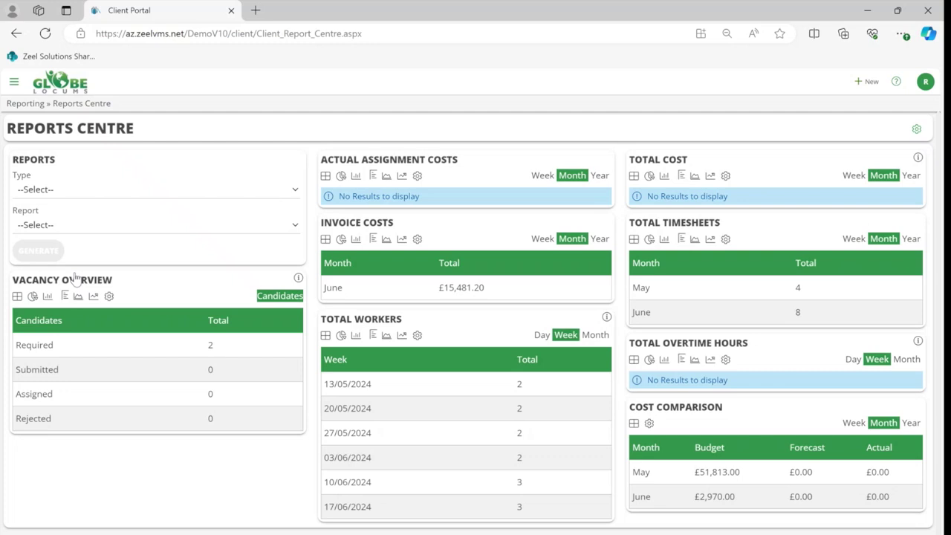
pyautogui.click(356, 336)
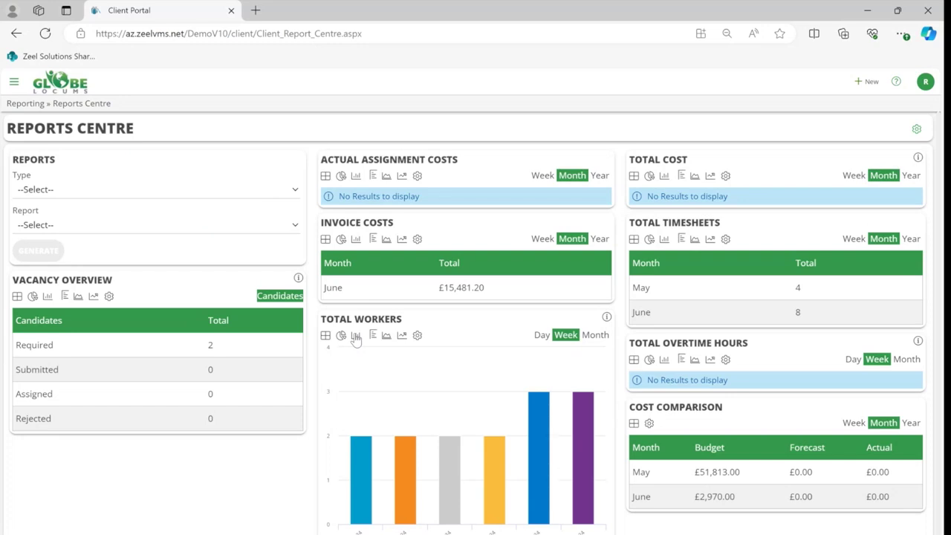
pyautogui.click(33, 296)
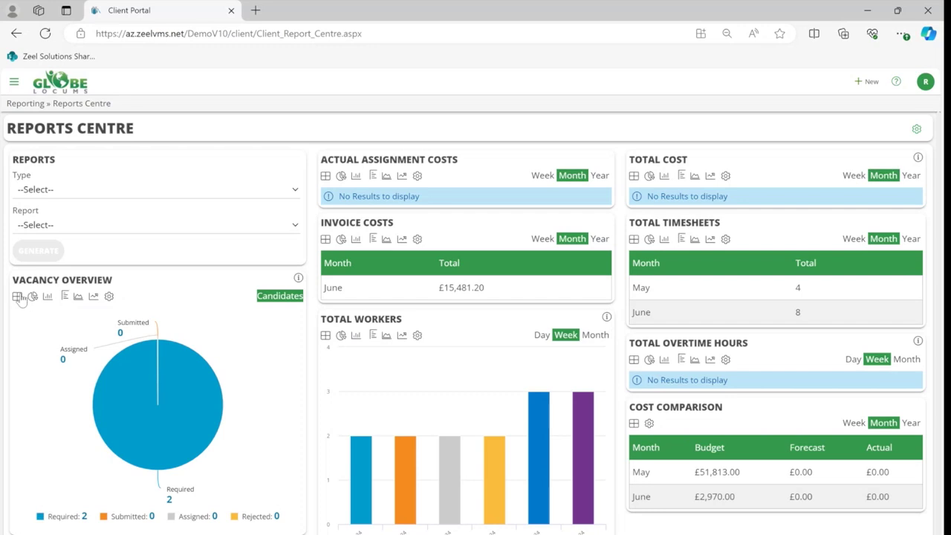
pyautogui.click(18, 296)
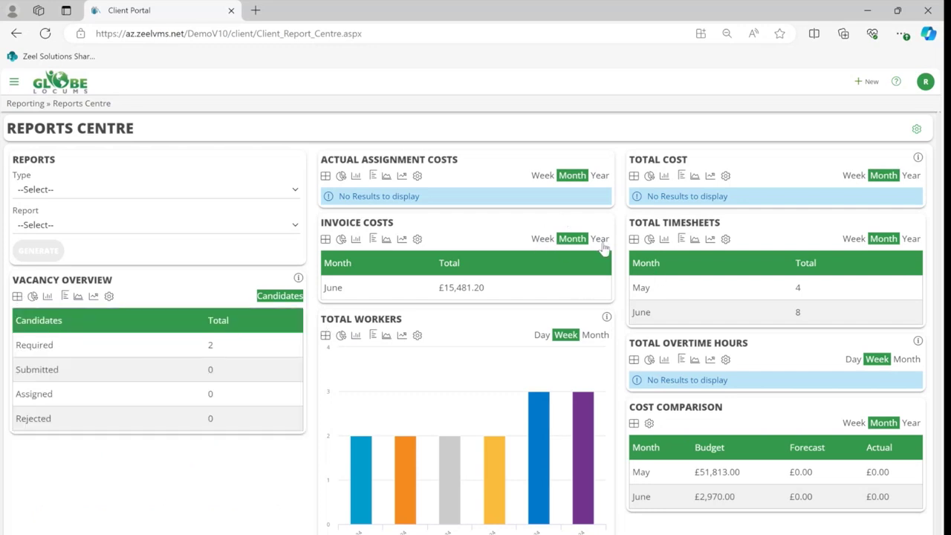
# Group Invoice Costs by week and preview it as pie and column charts before restoring its table
pyautogui.click(543, 240)
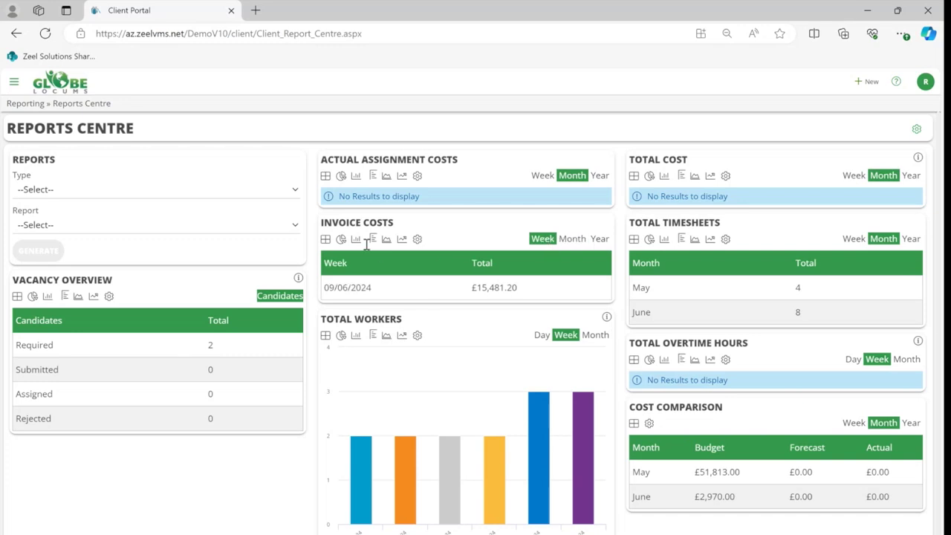
pyautogui.click(341, 240)
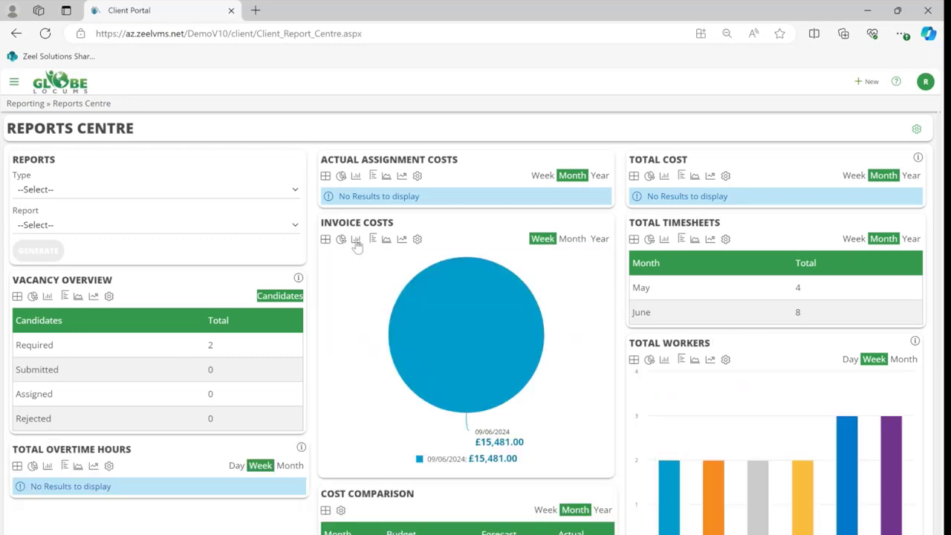
pyautogui.click(356, 240)
pyautogui.click(326, 239)
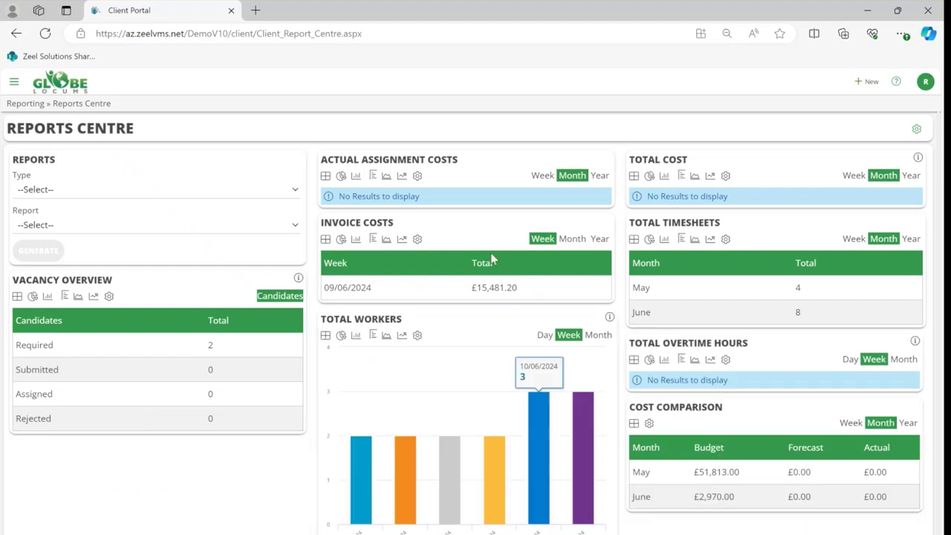
# Select the Client Timesheet Summary Report under the Client report type
pyautogui.click(69, 188)
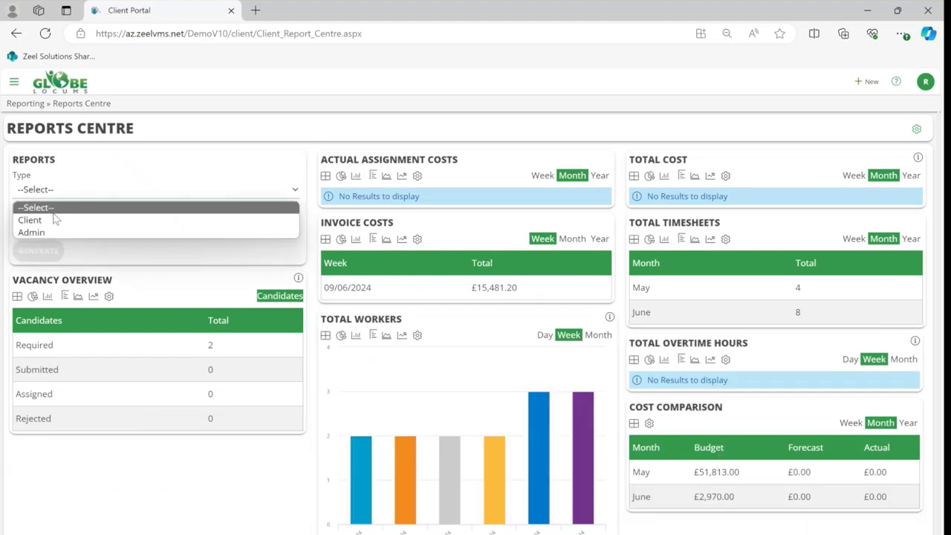
pyautogui.click(64, 220)
pyautogui.click(65, 226)
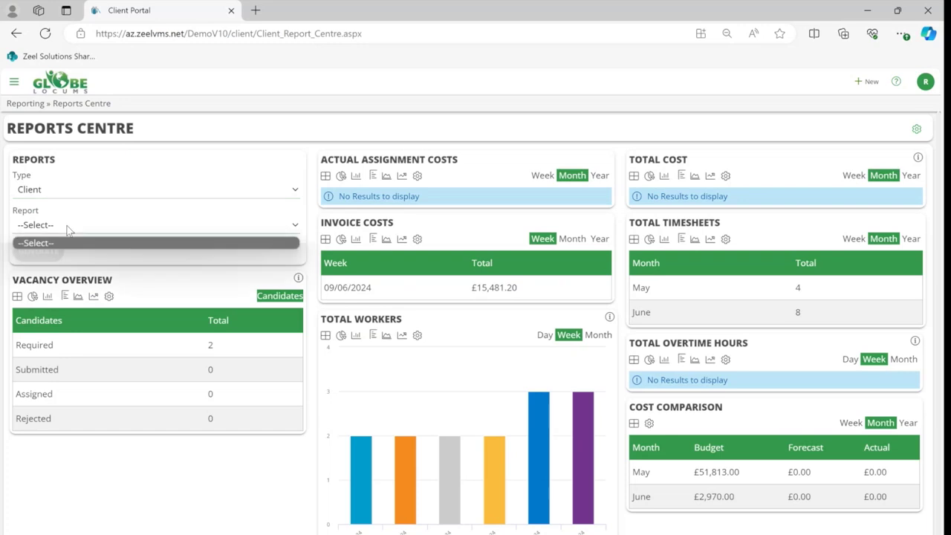
pyautogui.click(67, 227)
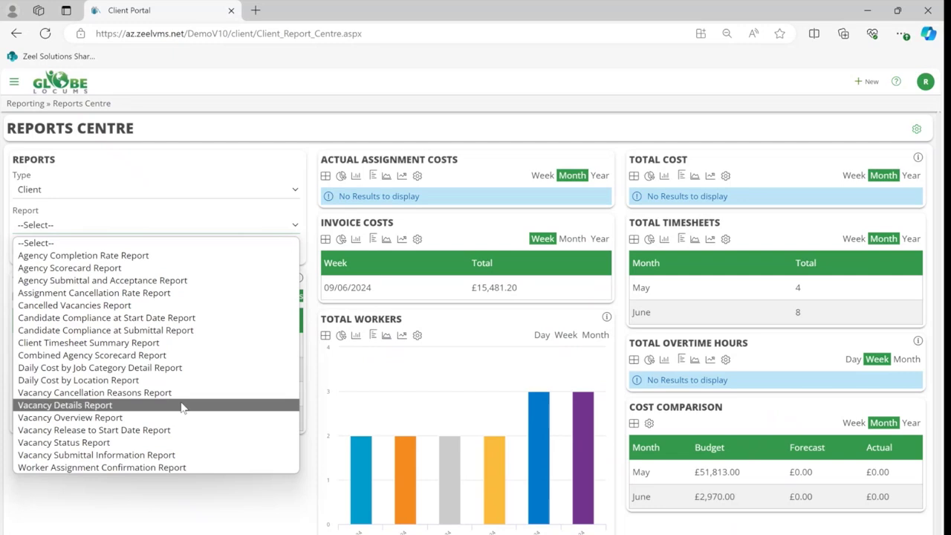
pyautogui.click(206, 348)
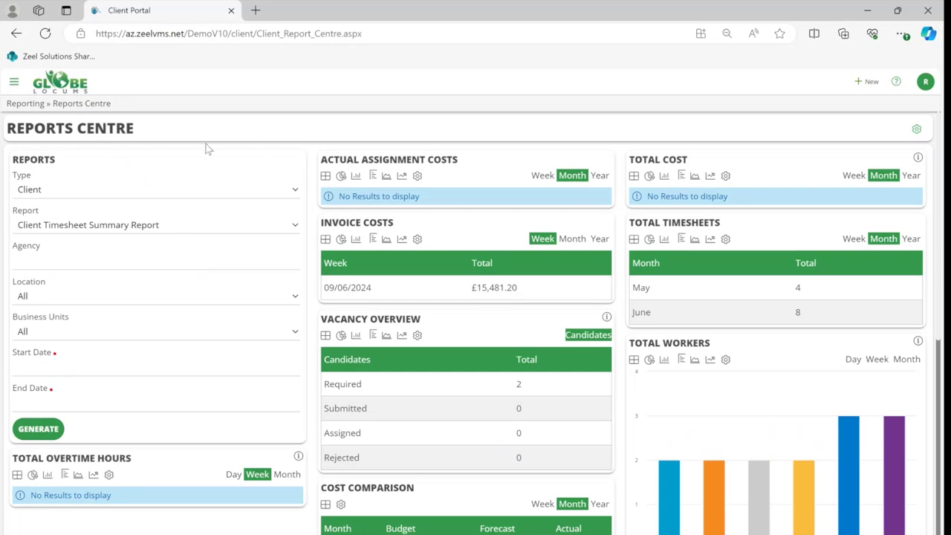
# Open the Management Information Dashboard from Reporting to view the Vacancy Report Analysis
pyautogui.click(21, 85)
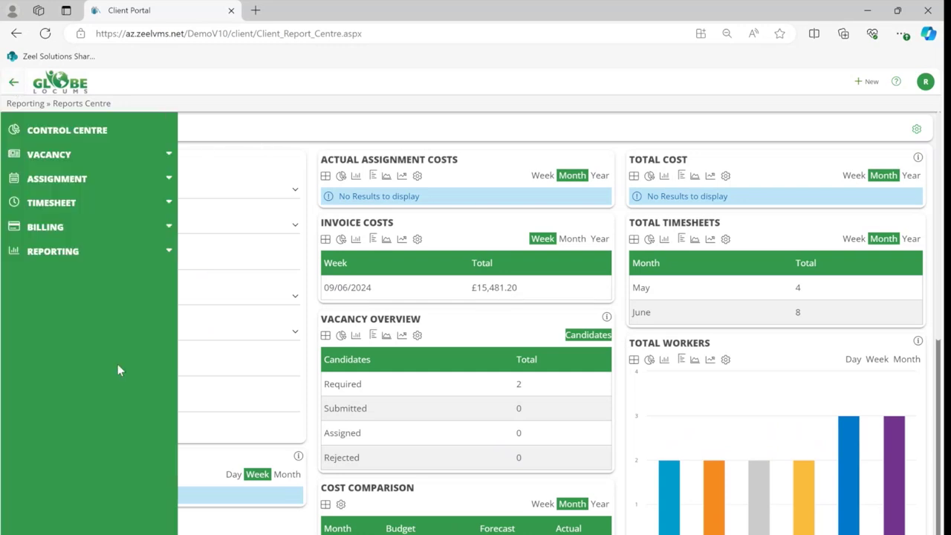
pyautogui.click(81, 251)
pyautogui.click(63, 324)
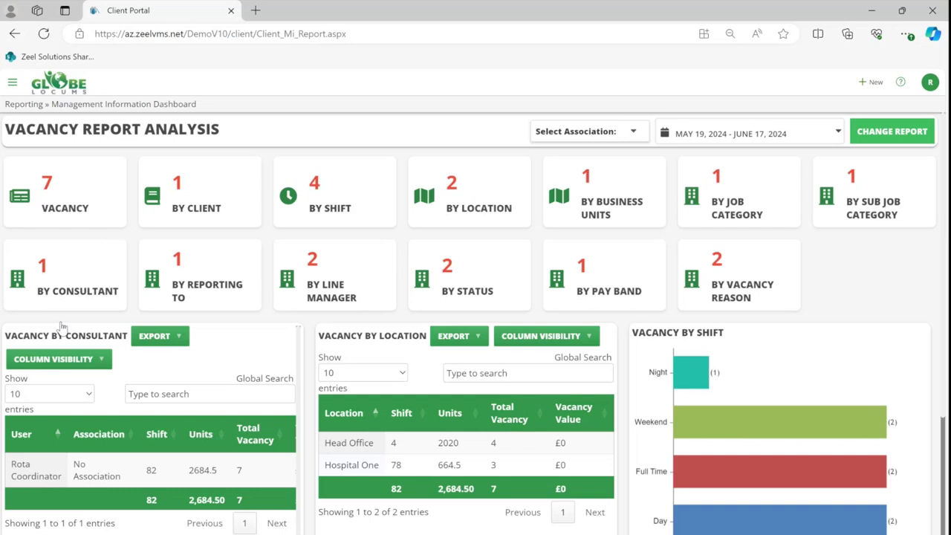
pyautogui.click(889, 134)
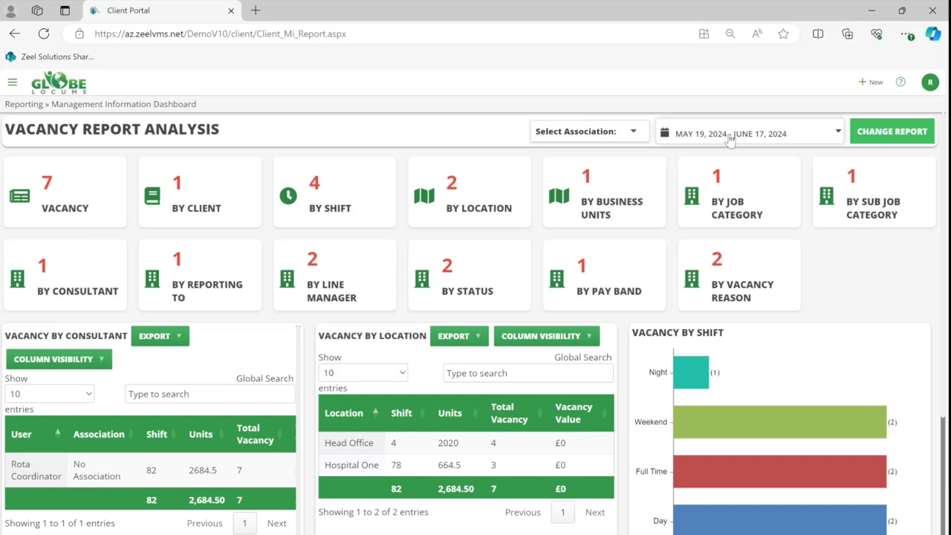
# Set the Vacancy Report Analysis to a custom date range from 4 December 2023 to 27 June 2024
pyautogui.click(730, 138)
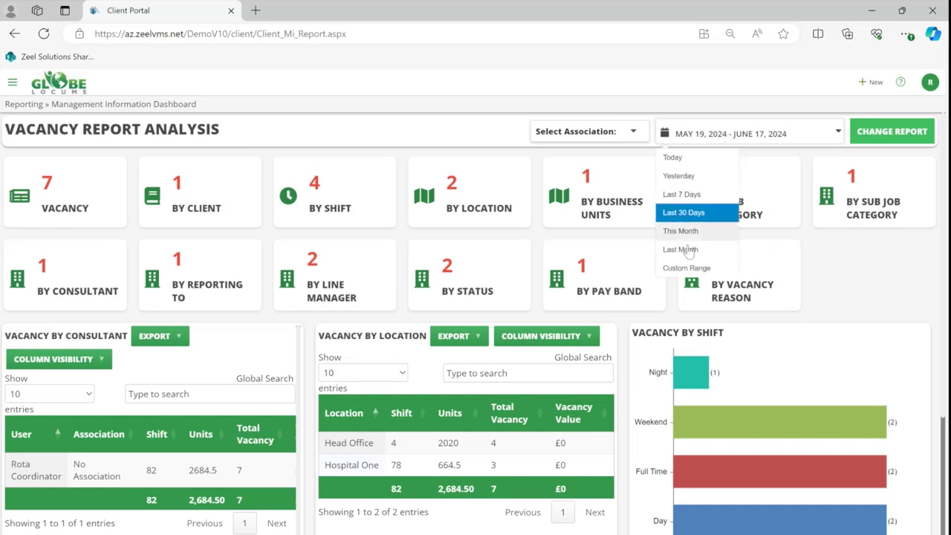
pyautogui.click(692, 270)
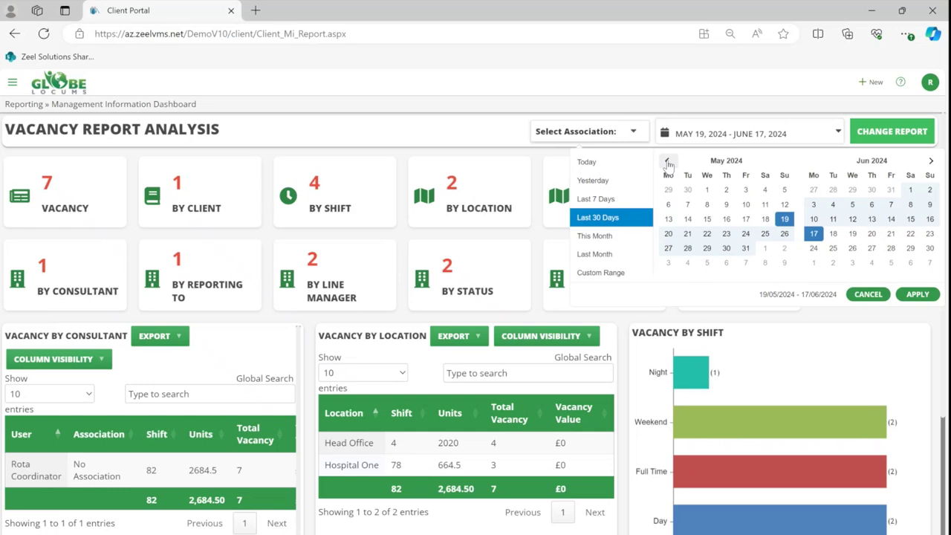
pyautogui.click(667, 160)
pyautogui.click(666, 160)
pyautogui.click(666, 161)
pyautogui.click(667, 161)
pyautogui.click(667, 160)
pyautogui.click(668, 205)
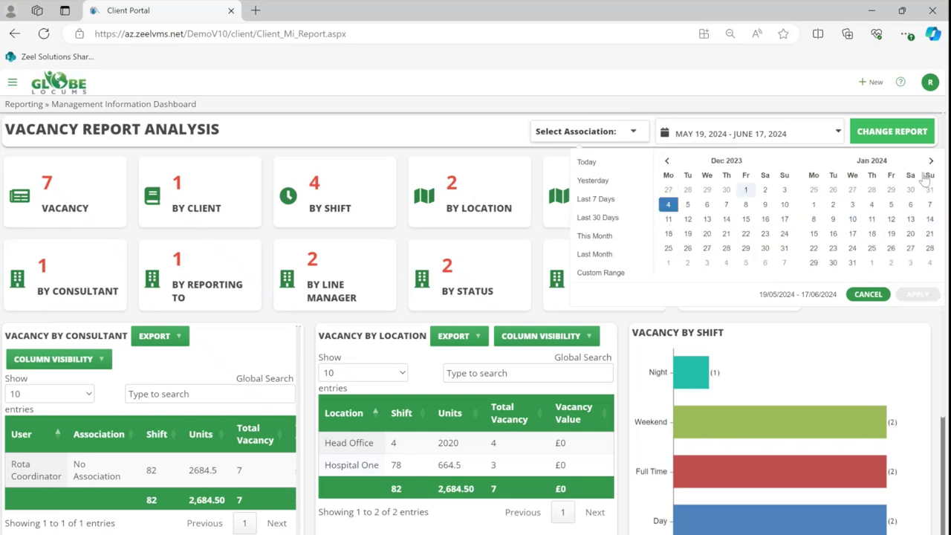
pyautogui.click(930, 160)
pyautogui.click(930, 160)
pyautogui.click(931, 160)
pyautogui.click(931, 160)
pyautogui.click(930, 160)
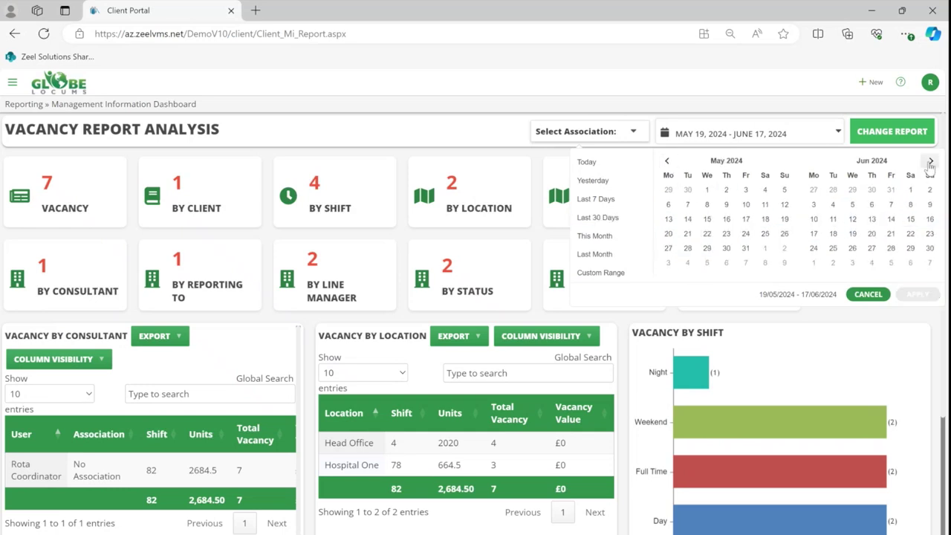
pyautogui.click(872, 248)
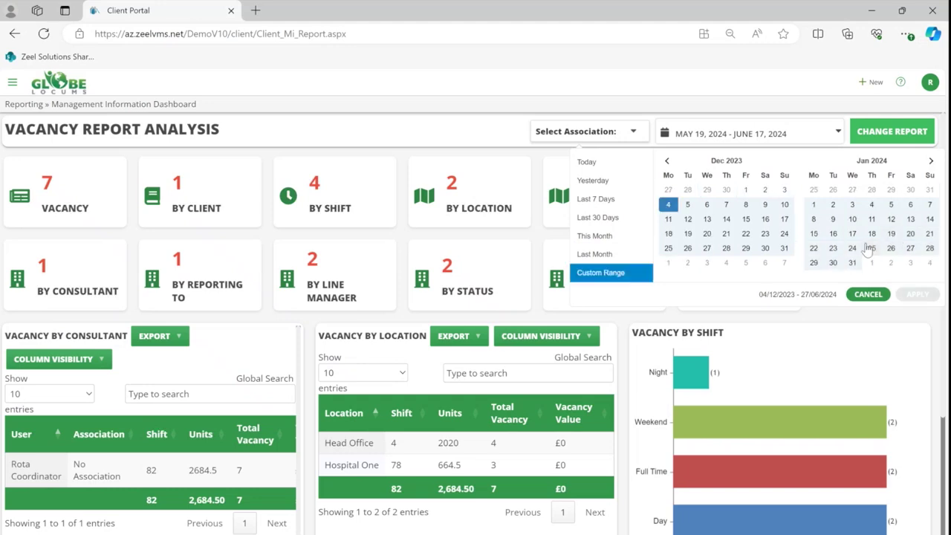
pyautogui.click(916, 295)
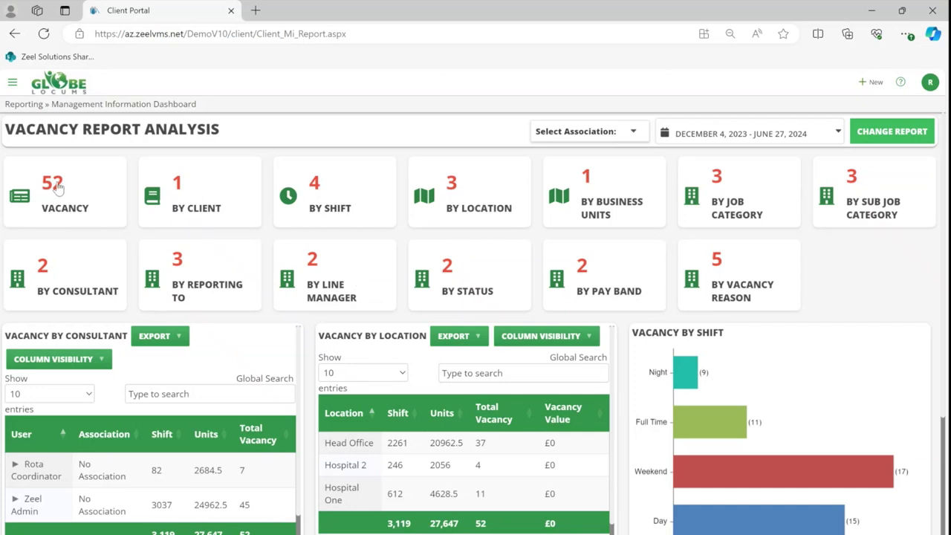
# Drill down from the Vacancy total to the All Vacancy breakdown, and briefly expand vacancy 374 to view its reason
pyautogui.click(59, 187)
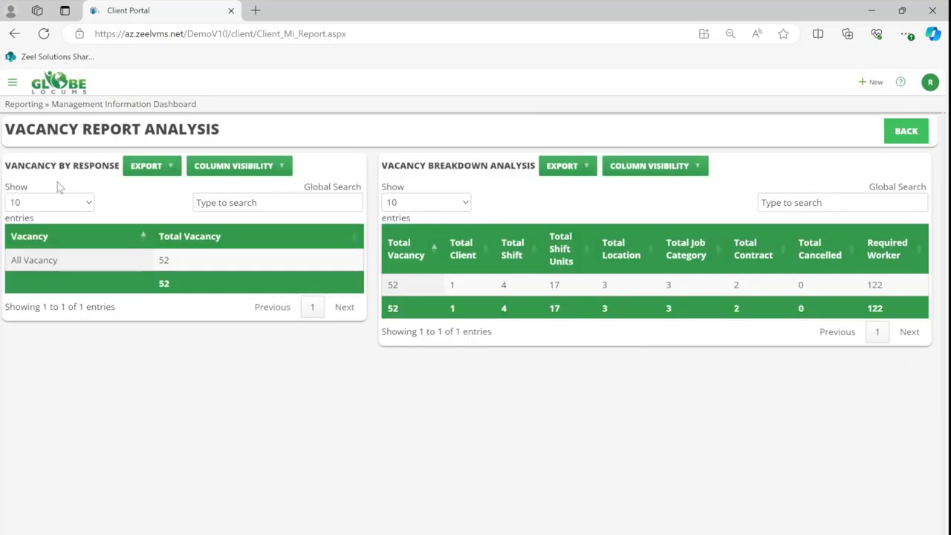
pyautogui.click(93, 265)
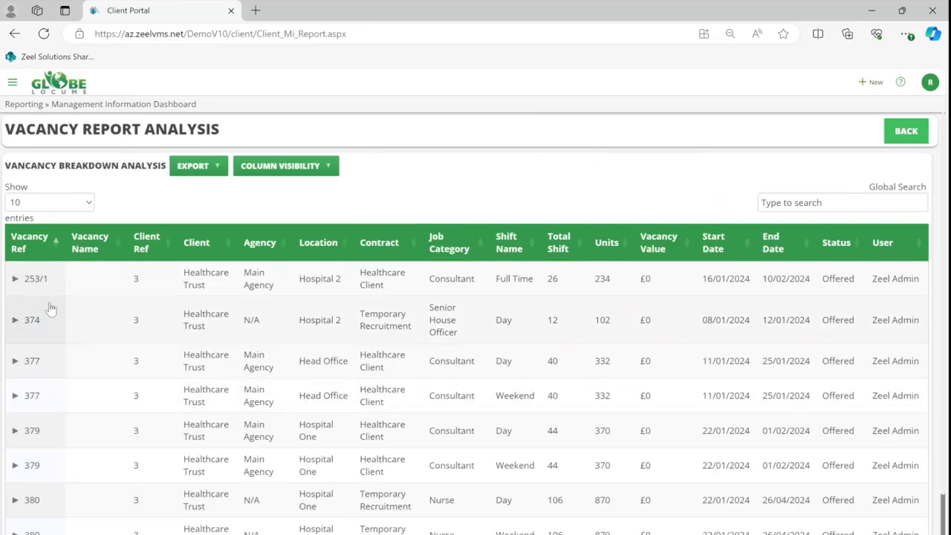
pyautogui.click(15, 320)
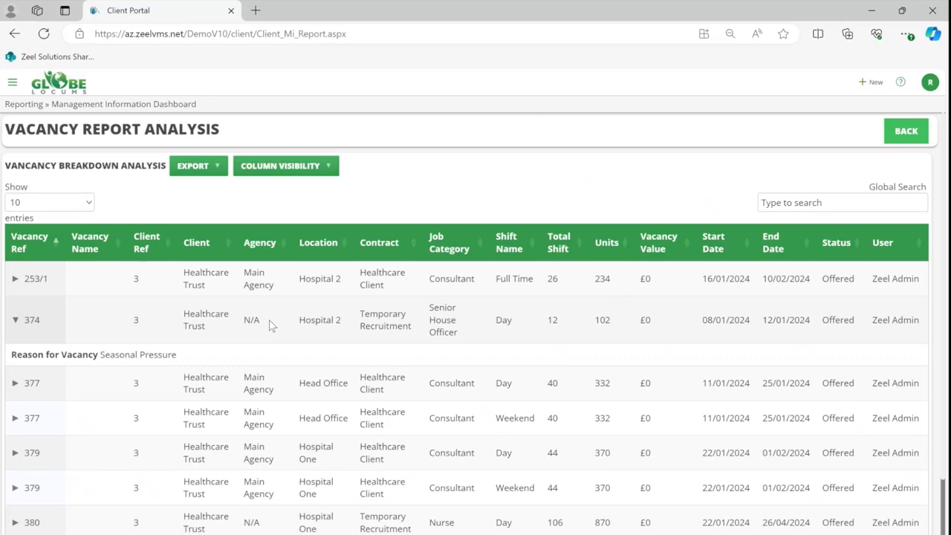
pyautogui.click(16, 320)
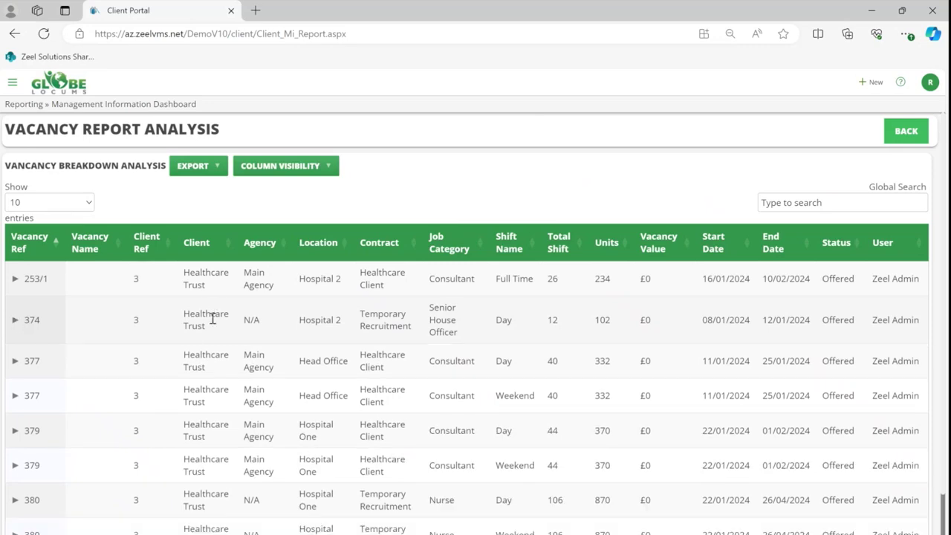
# Check the breakdown table's export formats and hide its Client and Agency columns, keeping Location shown
pyautogui.click(209, 170)
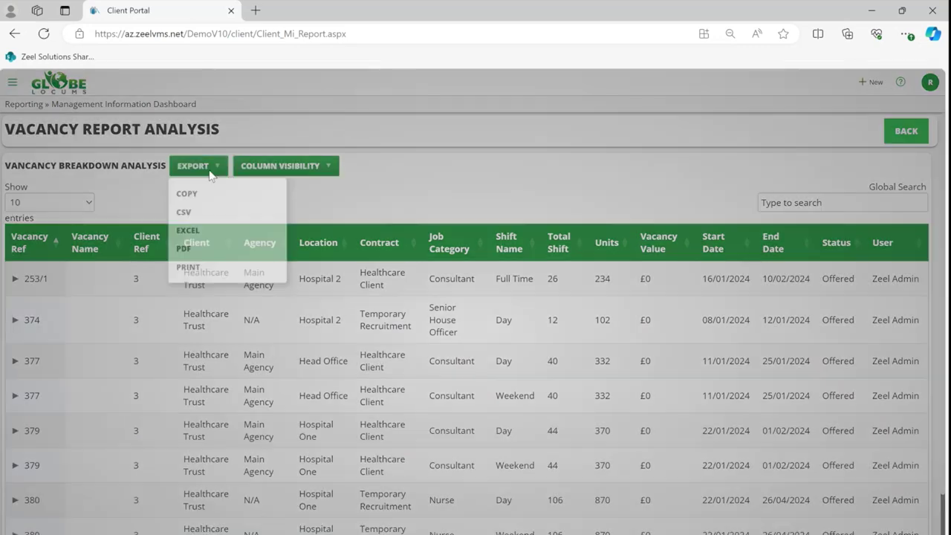
pyautogui.click(352, 206)
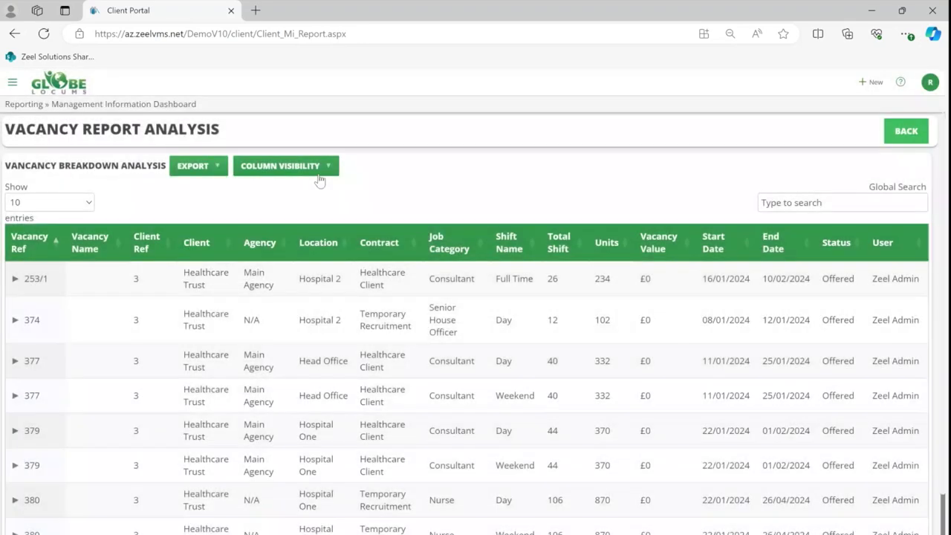
pyautogui.click(319, 175)
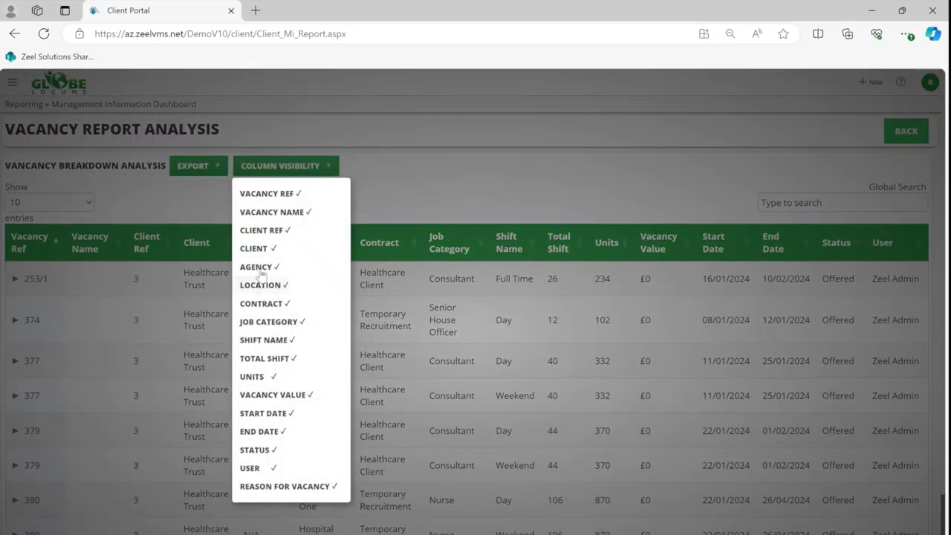
pyautogui.click(260, 270)
pyautogui.click(260, 283)
pyautogui.click(261, 249)
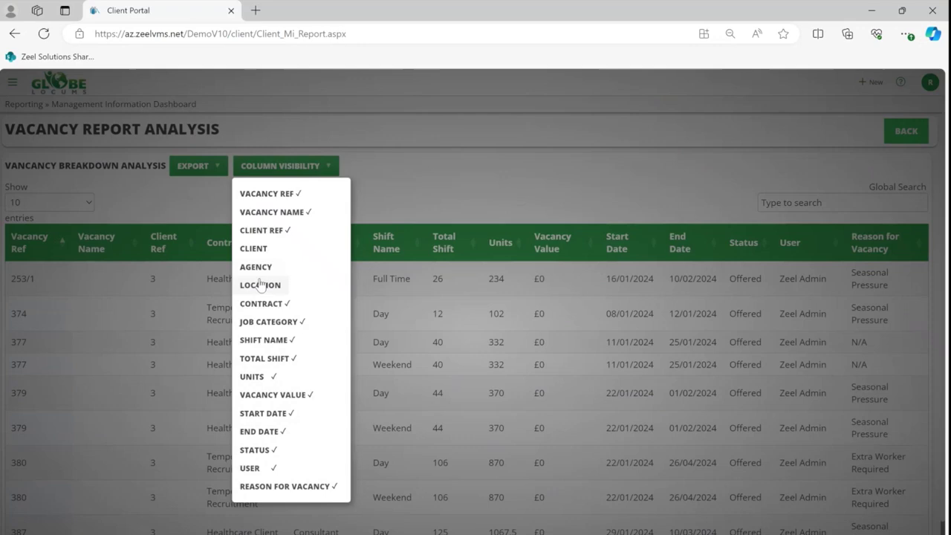
pyautogui.click(260, 283)
pyautogui.click(410, 178)
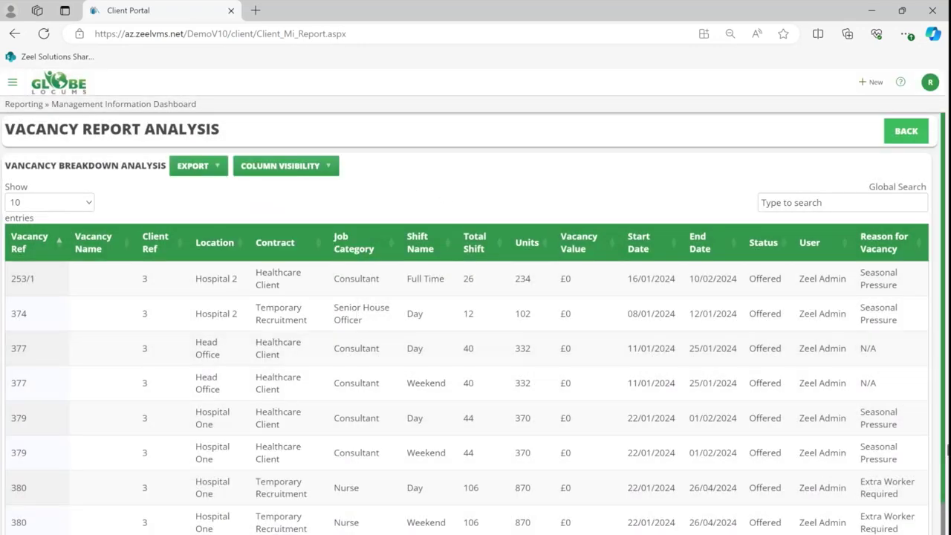
pyautogui.scroll(-1, 942, 443)
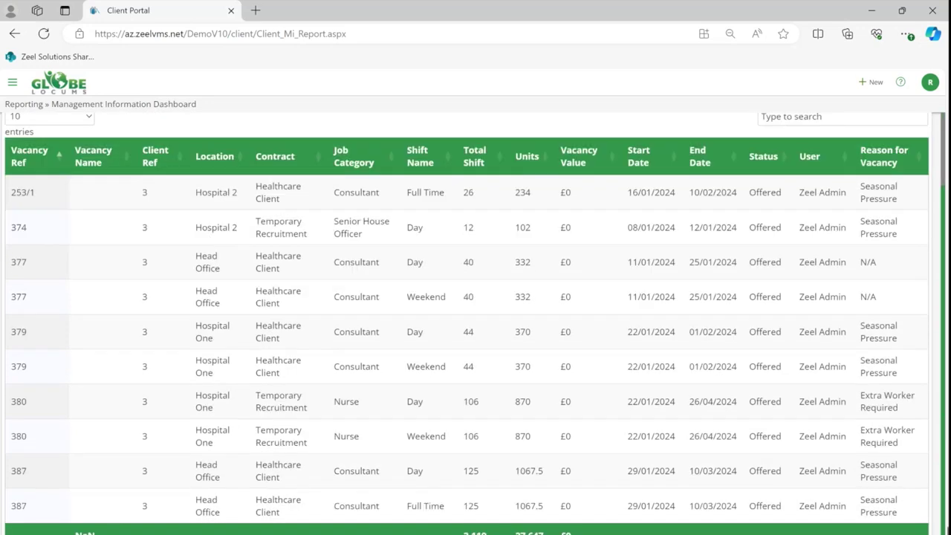
pyautogui.scroll(1, 945, 379)
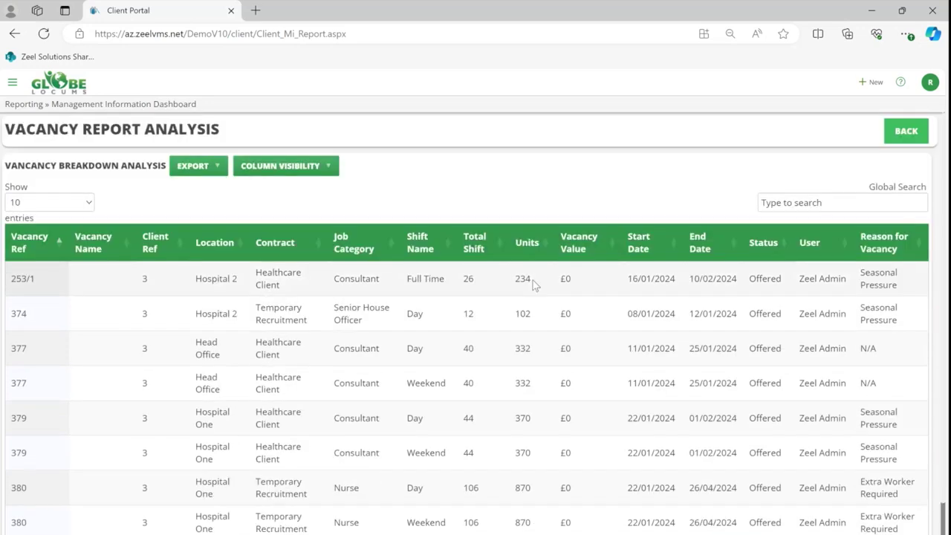
# Filter the vacancy breakdown table with the global search term "day" and look through the matching rows
pyautogui.click(791, 211)
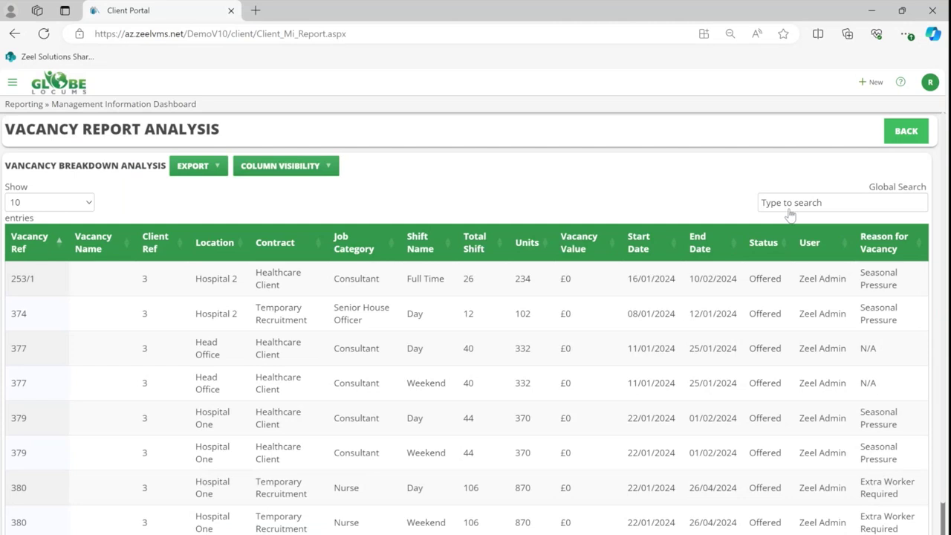
pyautogui.write('day')
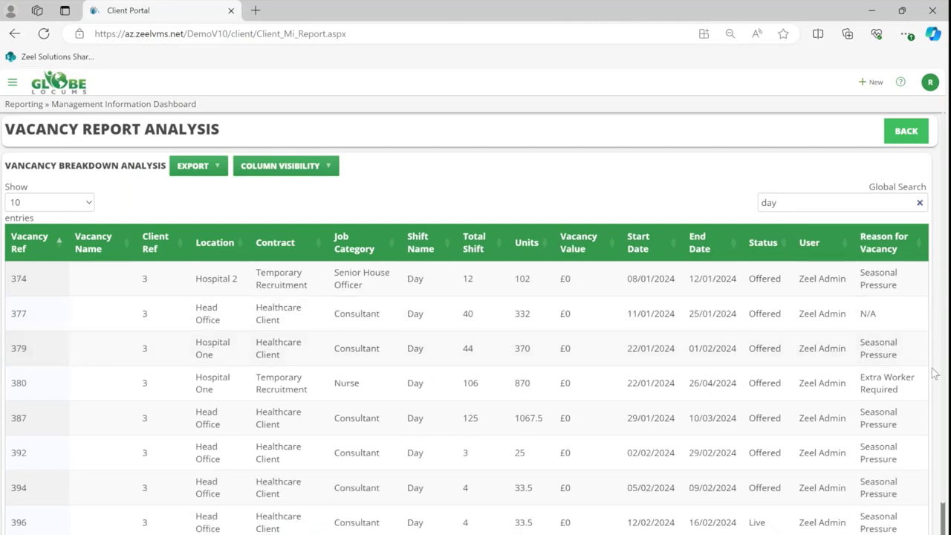
pyautogui.moveTo(945, 385); pyautogui.dragTo(945, 387)
pyautogui.scroll(-1, 946, 388)
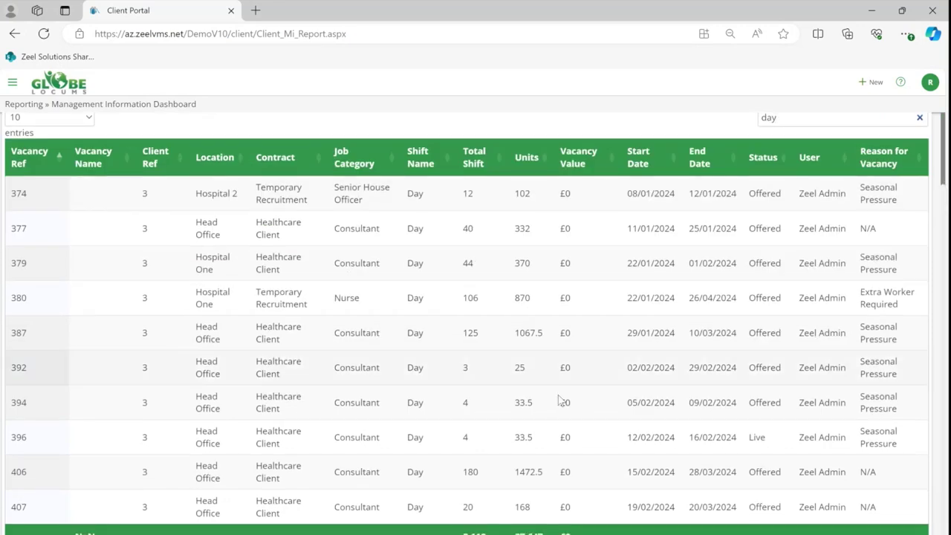